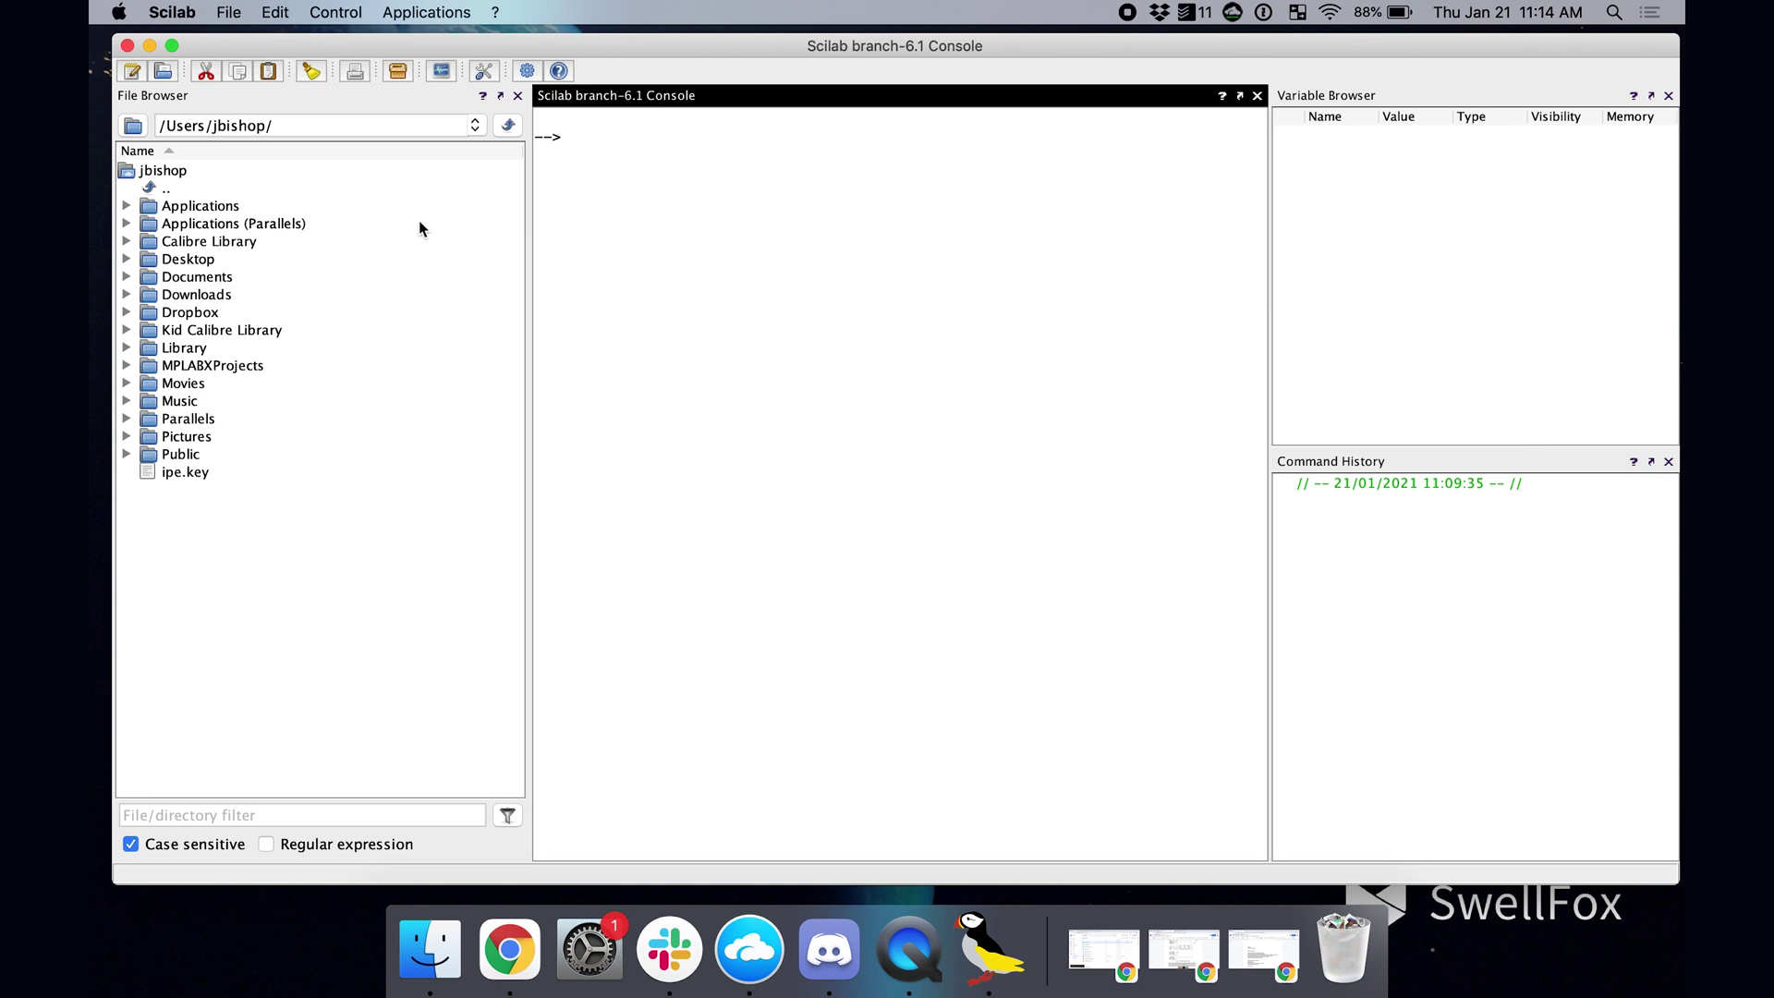
# Open a new untitled Xcos diagram and browse the Lookup Tables, then Electrical palettes.
pyautogui.click(450, 80)
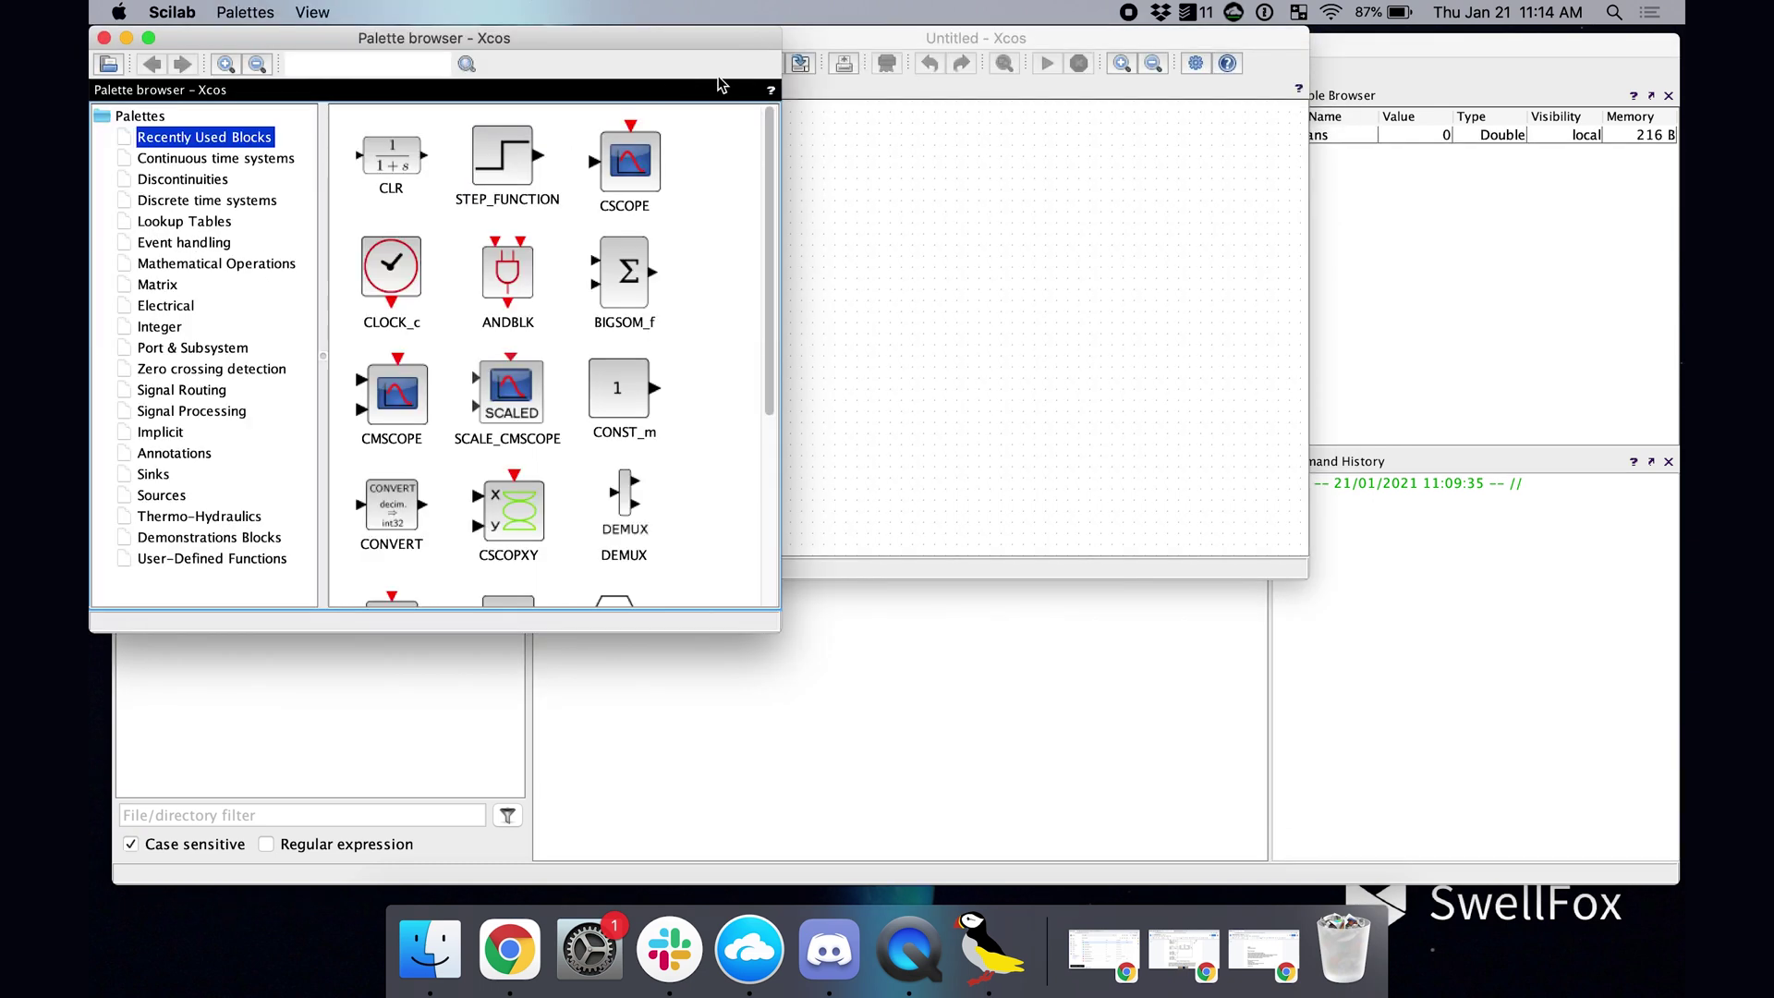
pyautogui.click(872, 51)
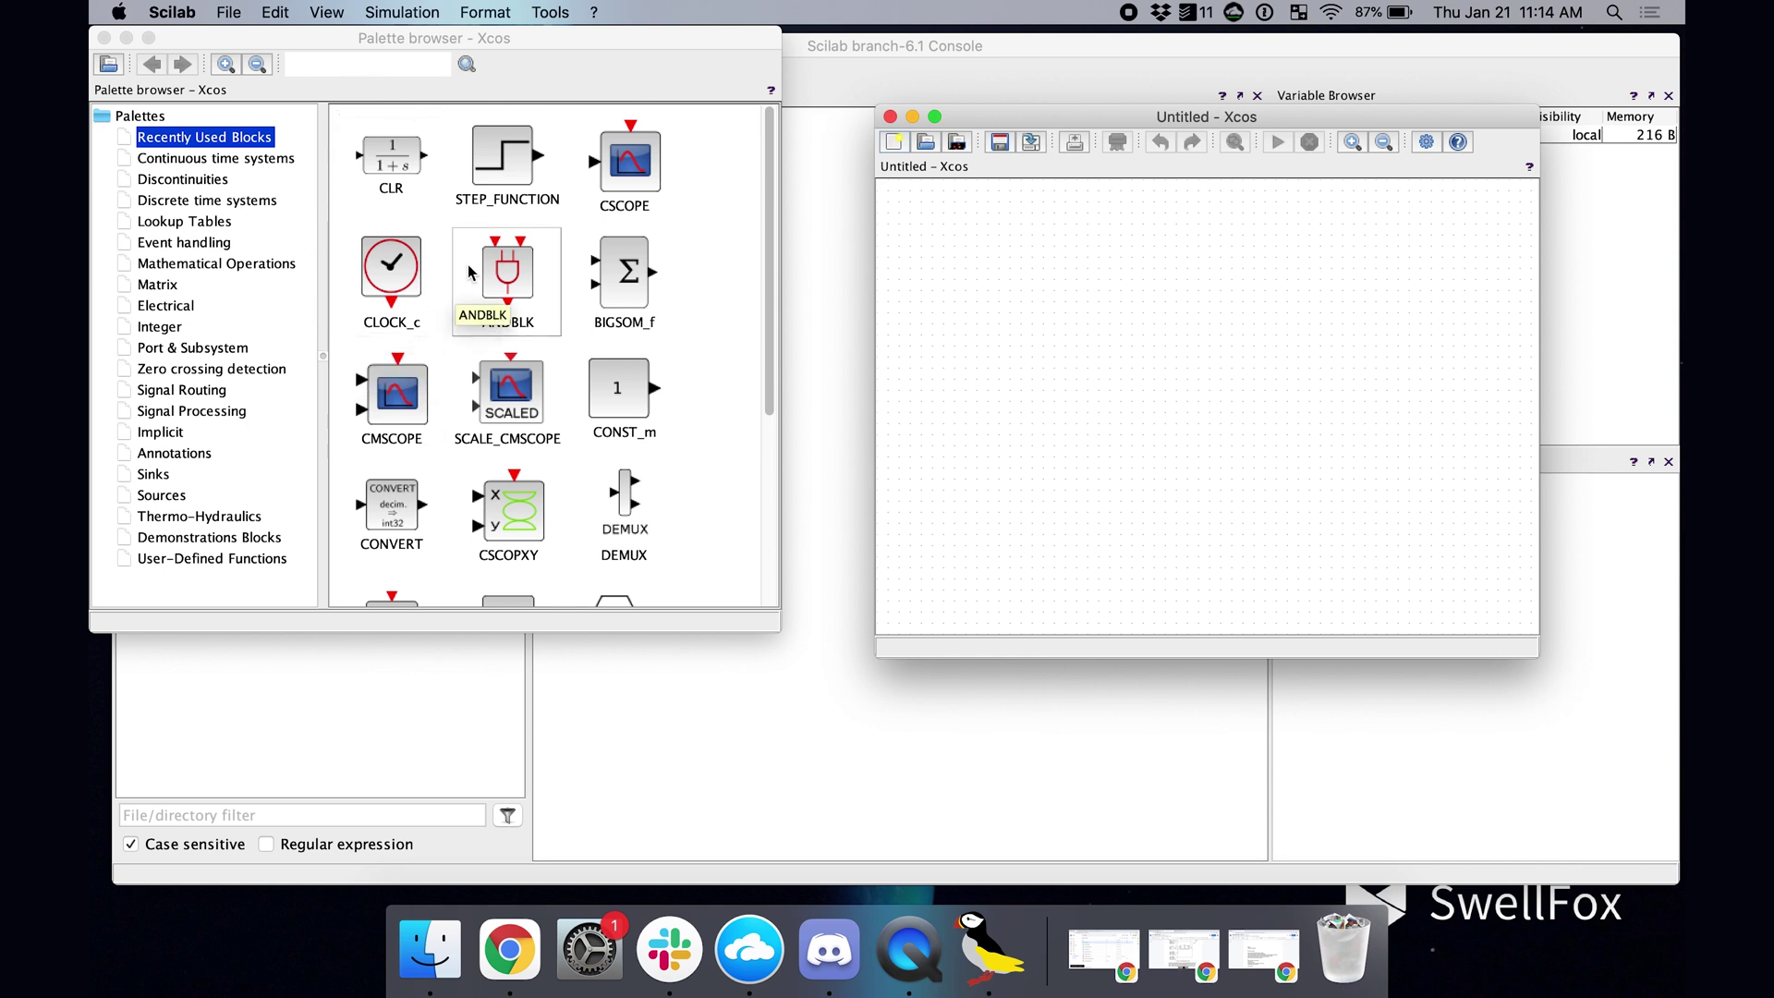
pyautogui.click(184, 222)
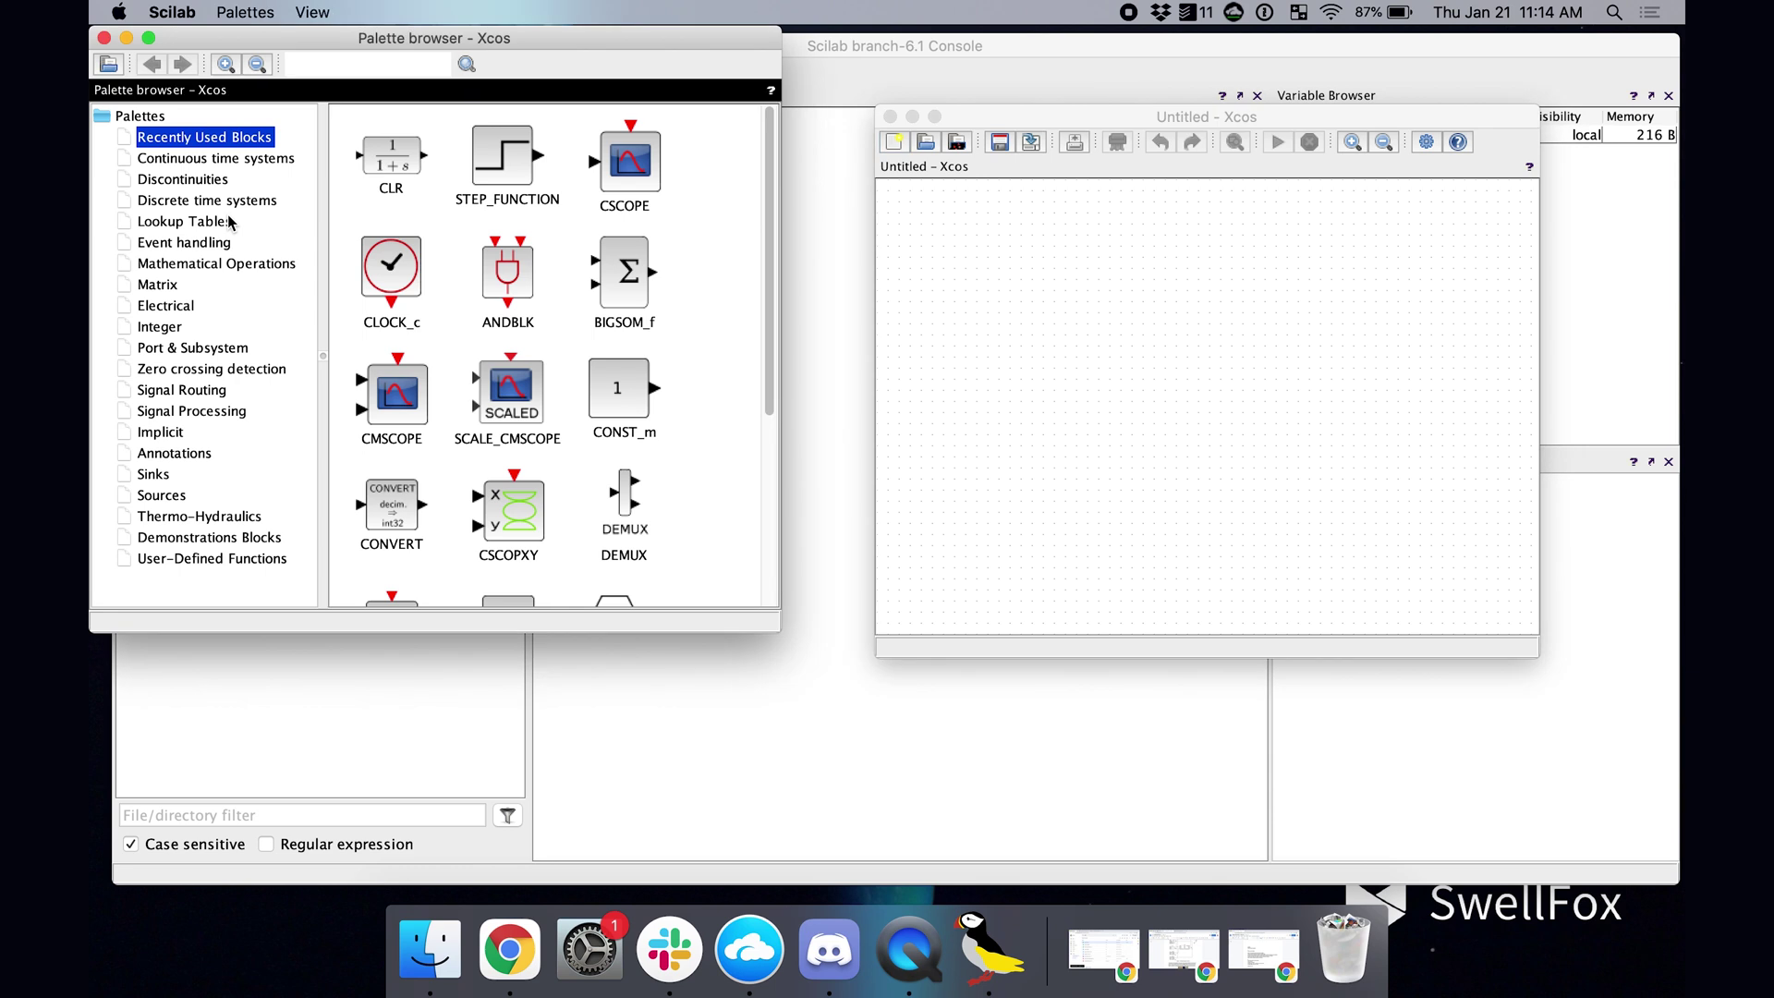
pyautogui.click(188, 314)
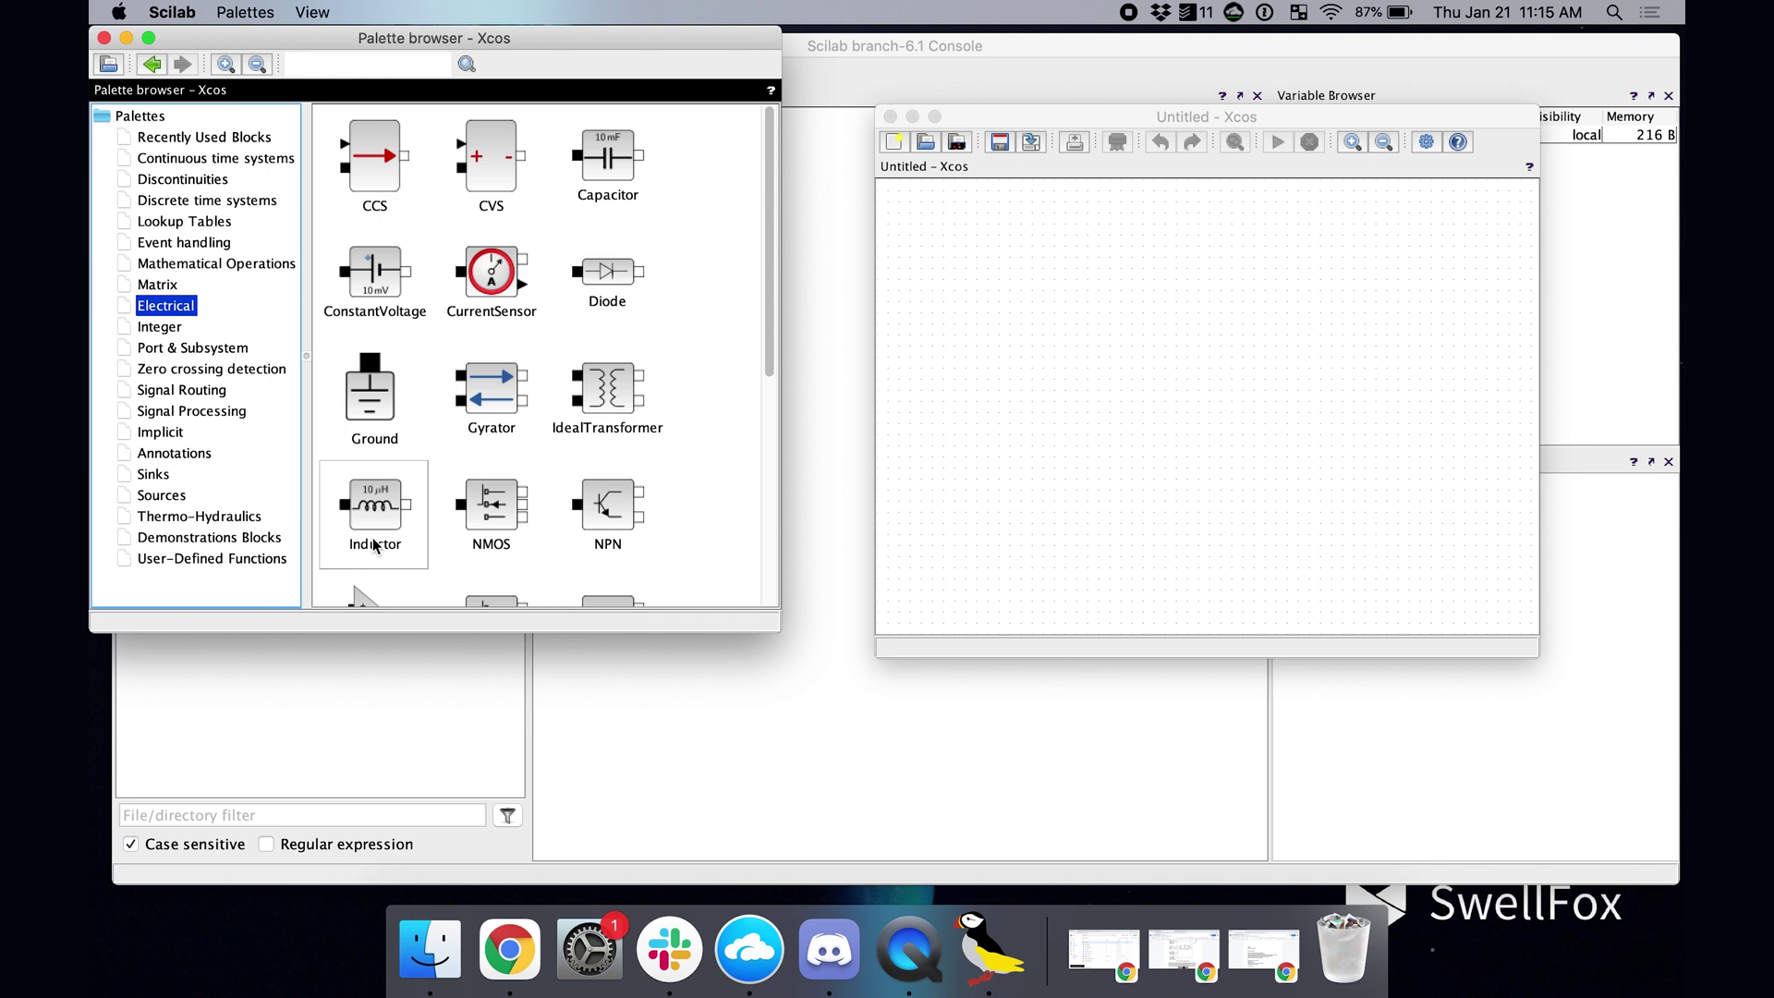
# Browse the Sinks, Sources, Thermo-Hydraulics, Integer, Zero crossing detection and Matrix palettes.
pyautogui.scroll(-5, 567, 294)
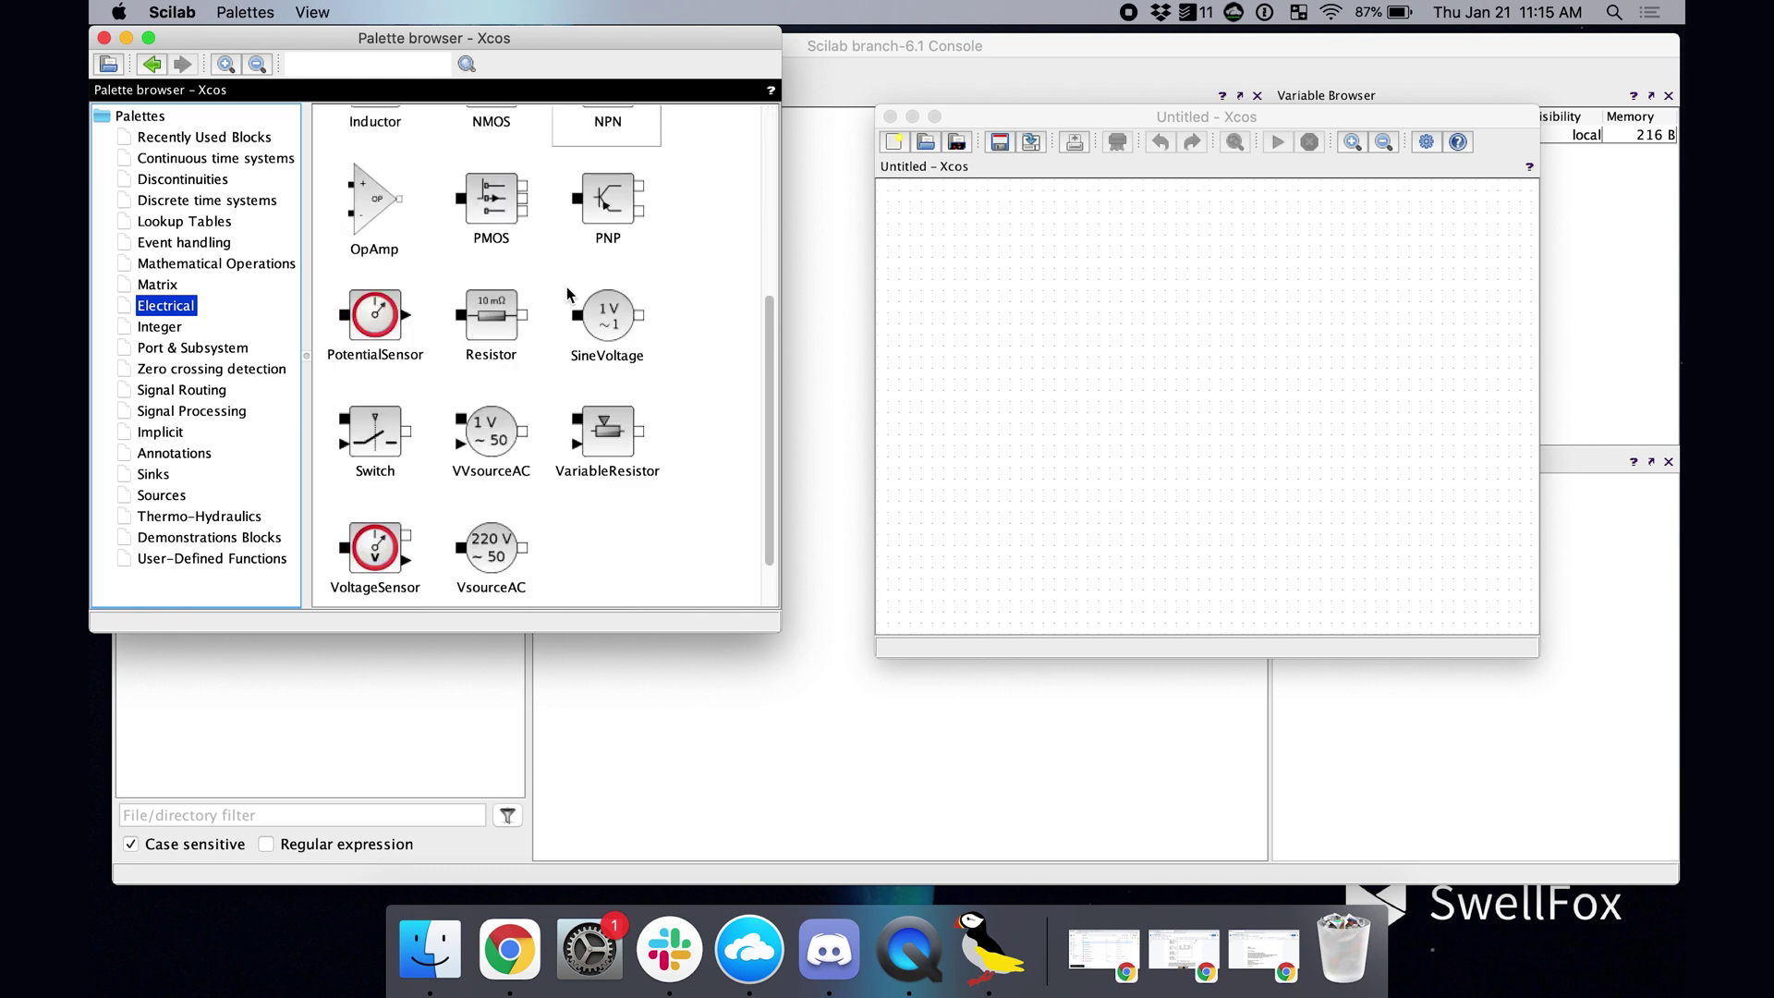
pyautogui.scroll(5, 567, 294)
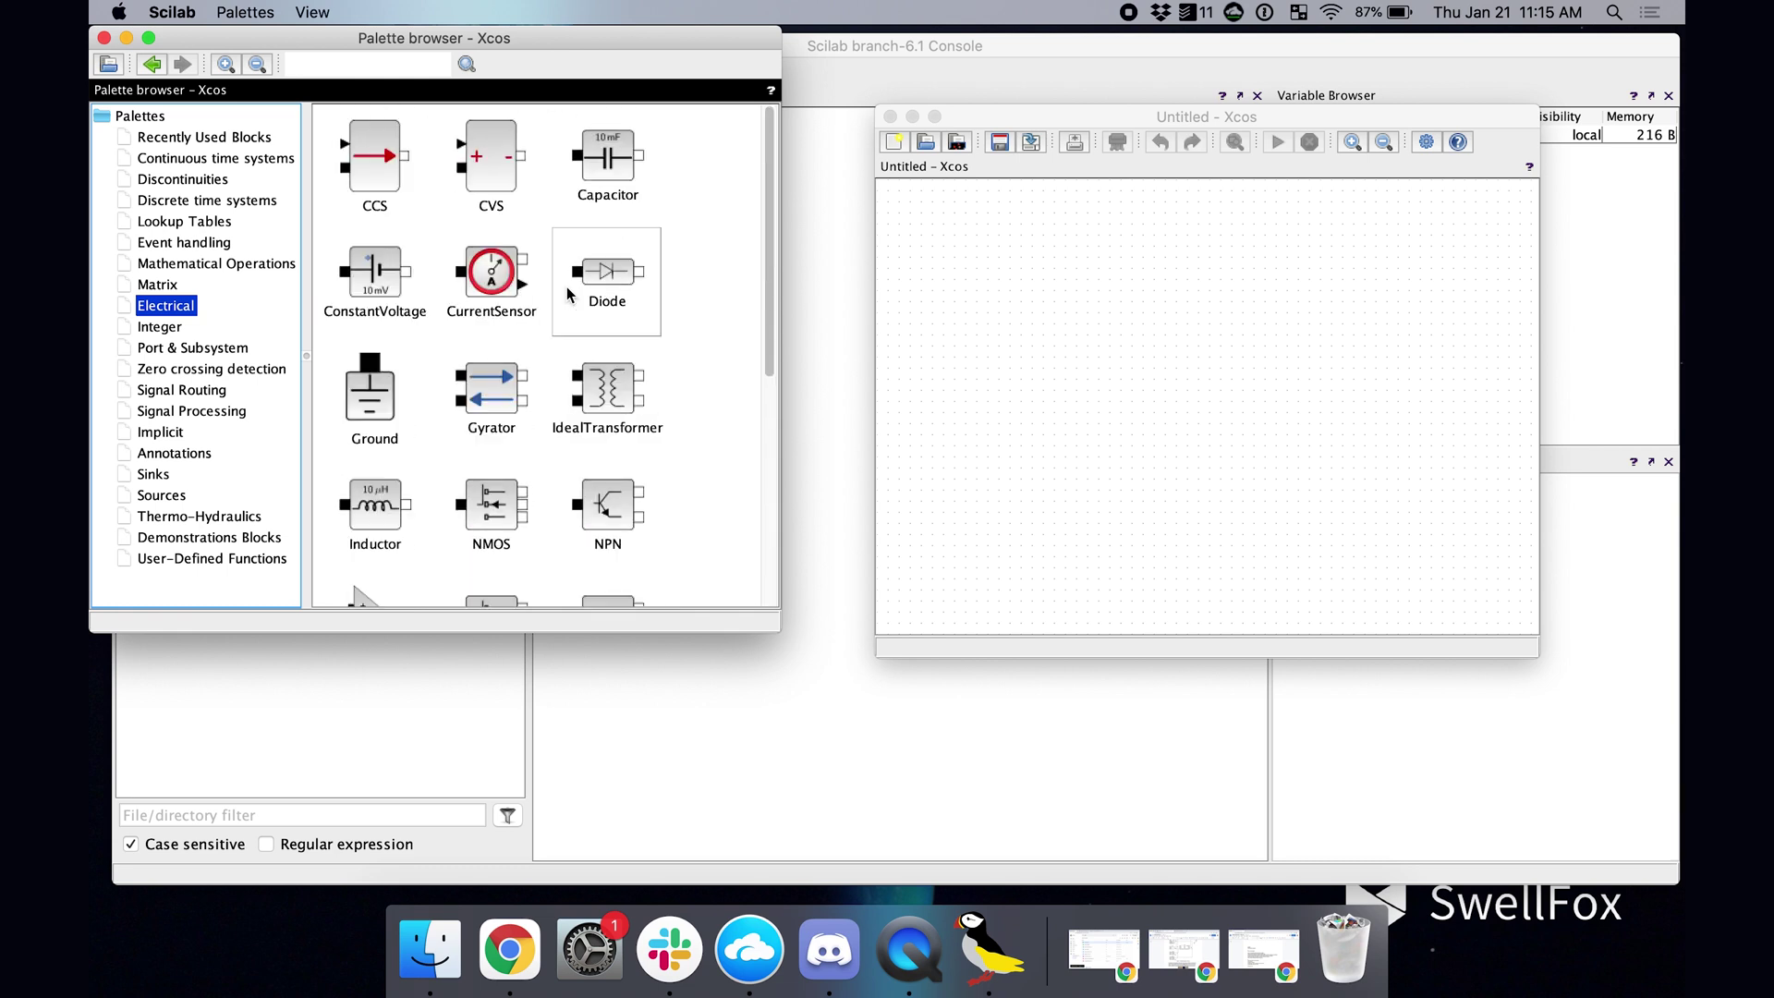
pyautogui.click(157, 476)
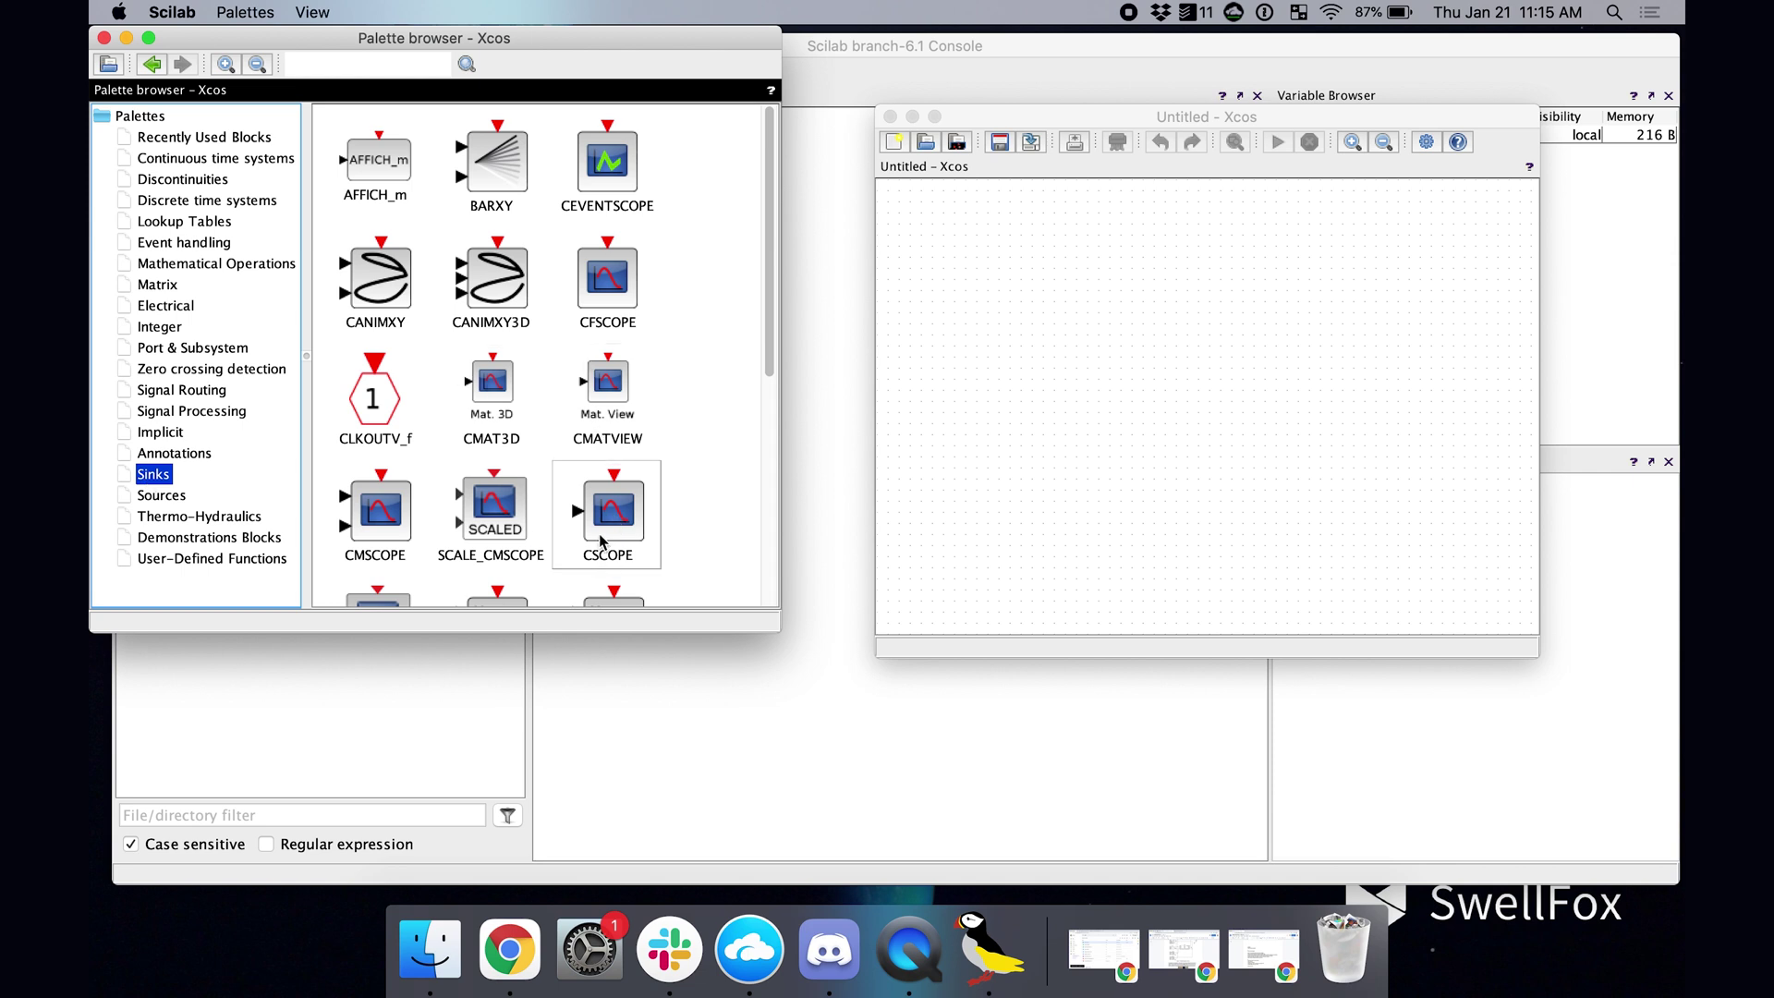
pyautogui.click(181, 500)
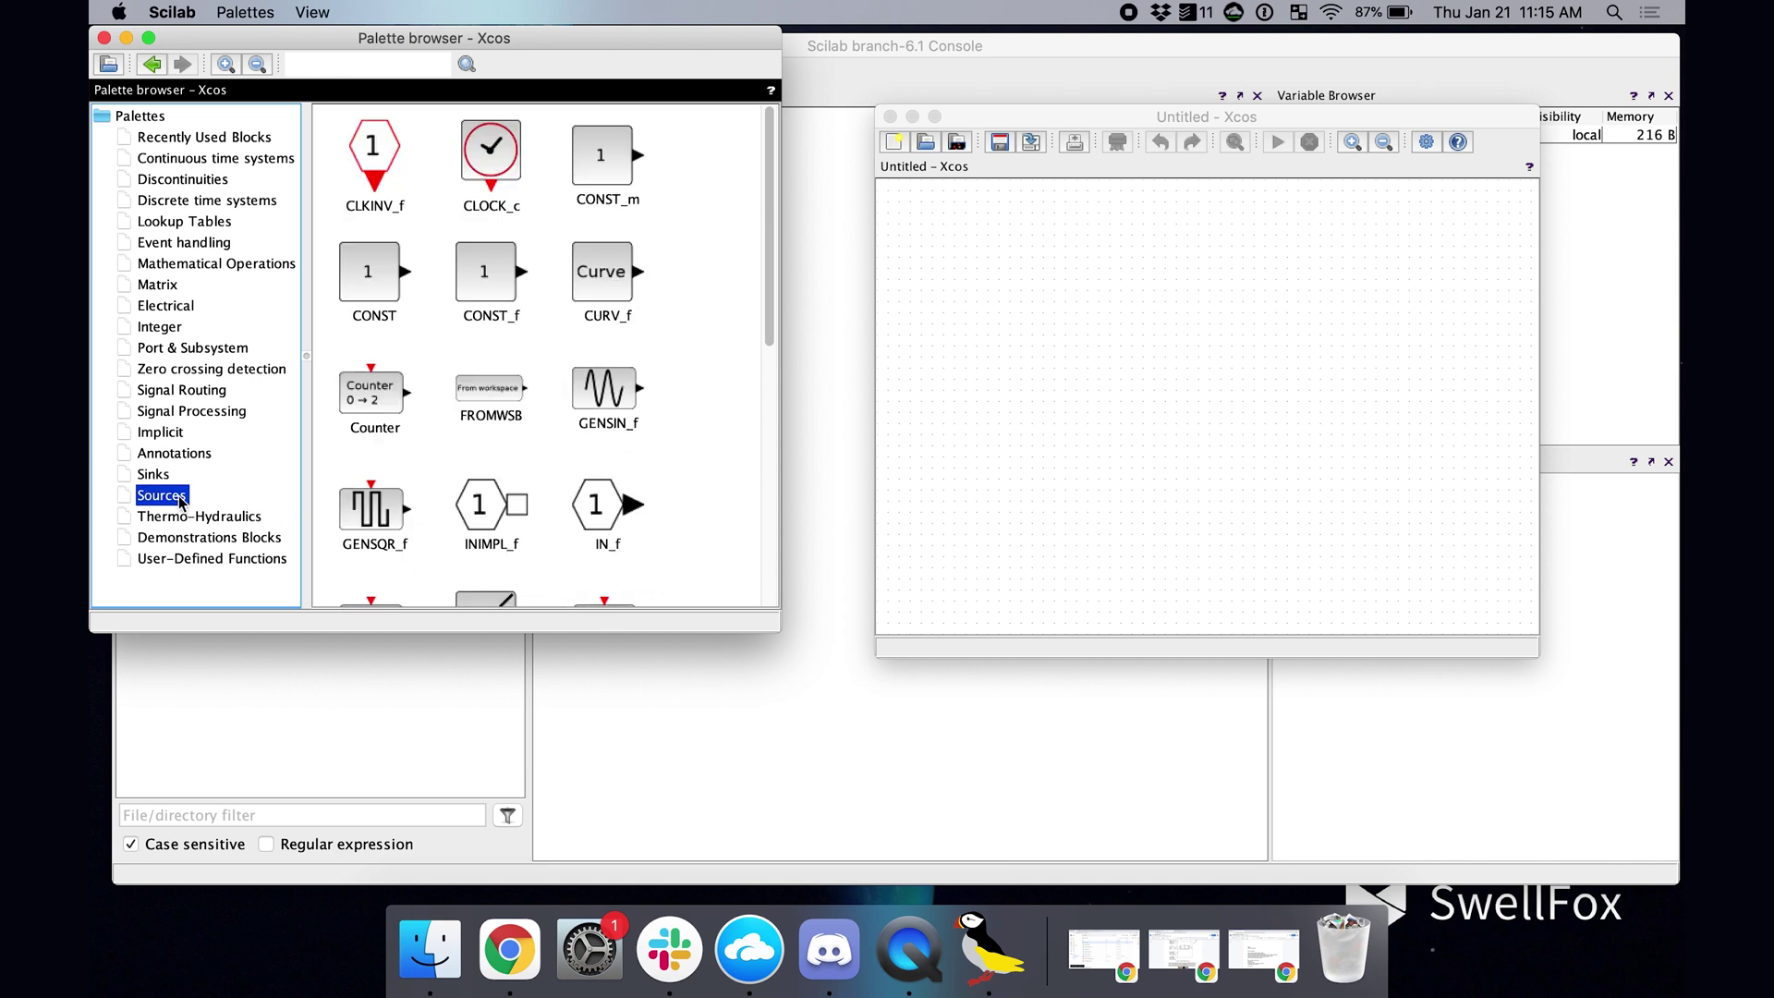
pyautogui.click(181, 520)
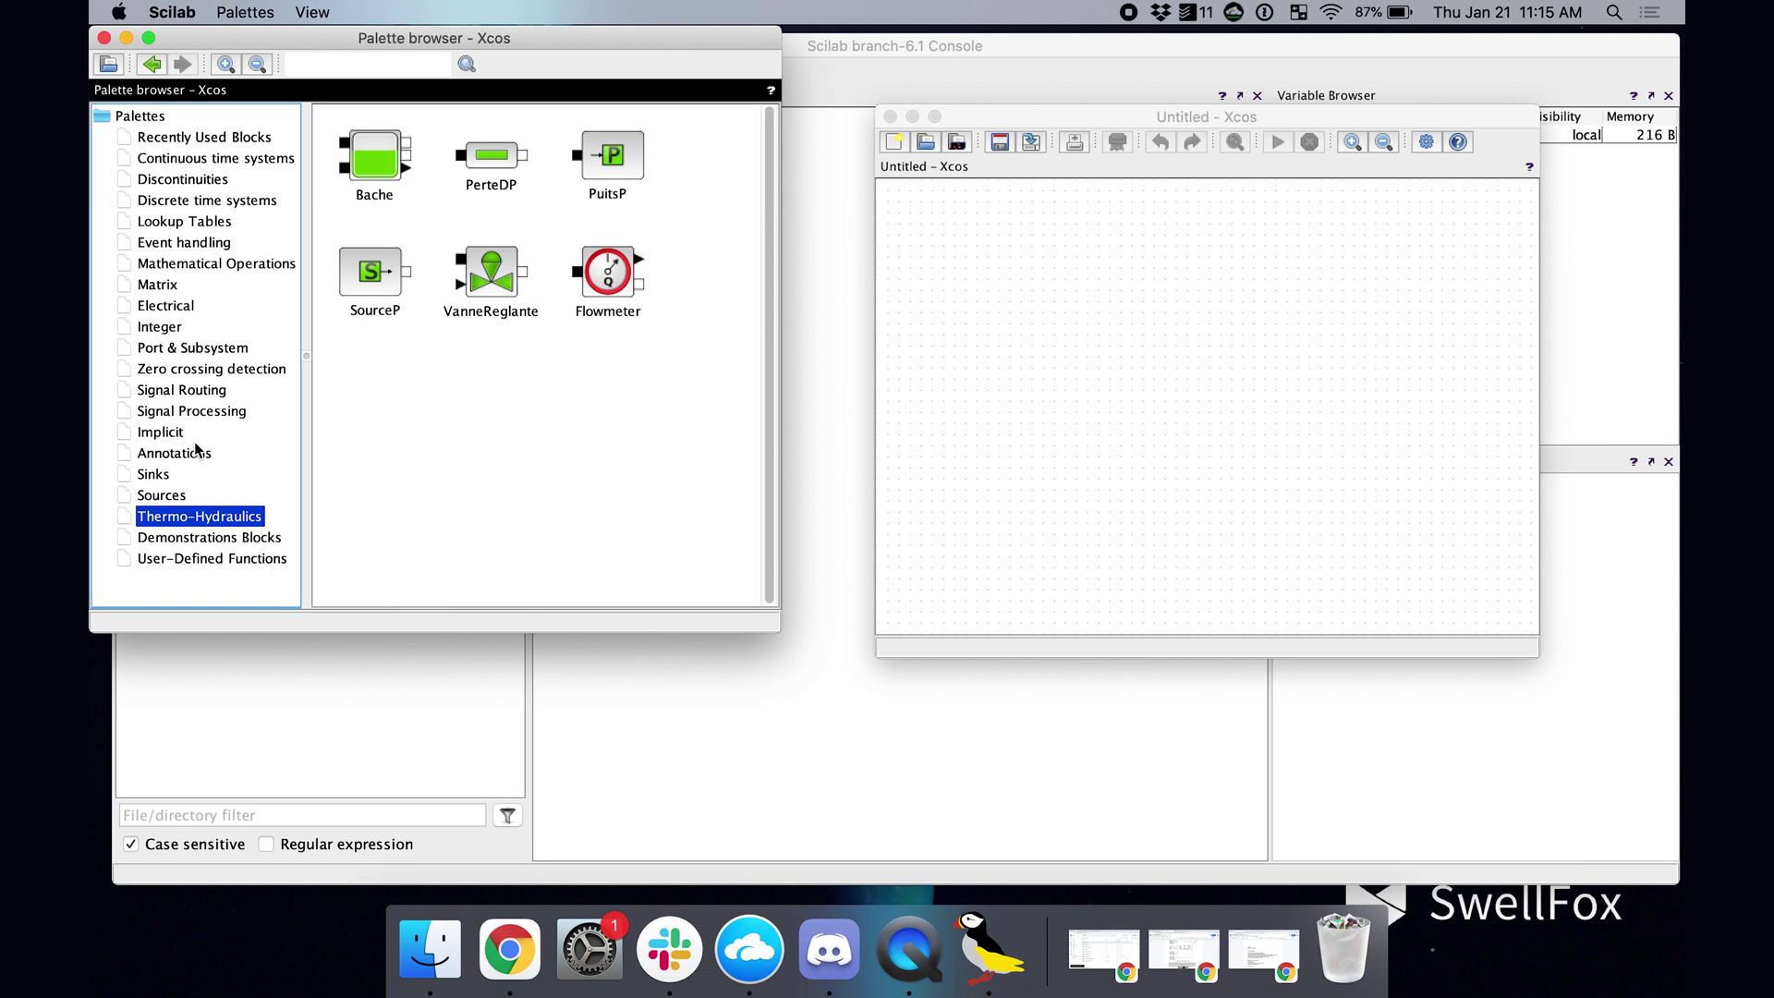
pyautogui.click(172, 329)
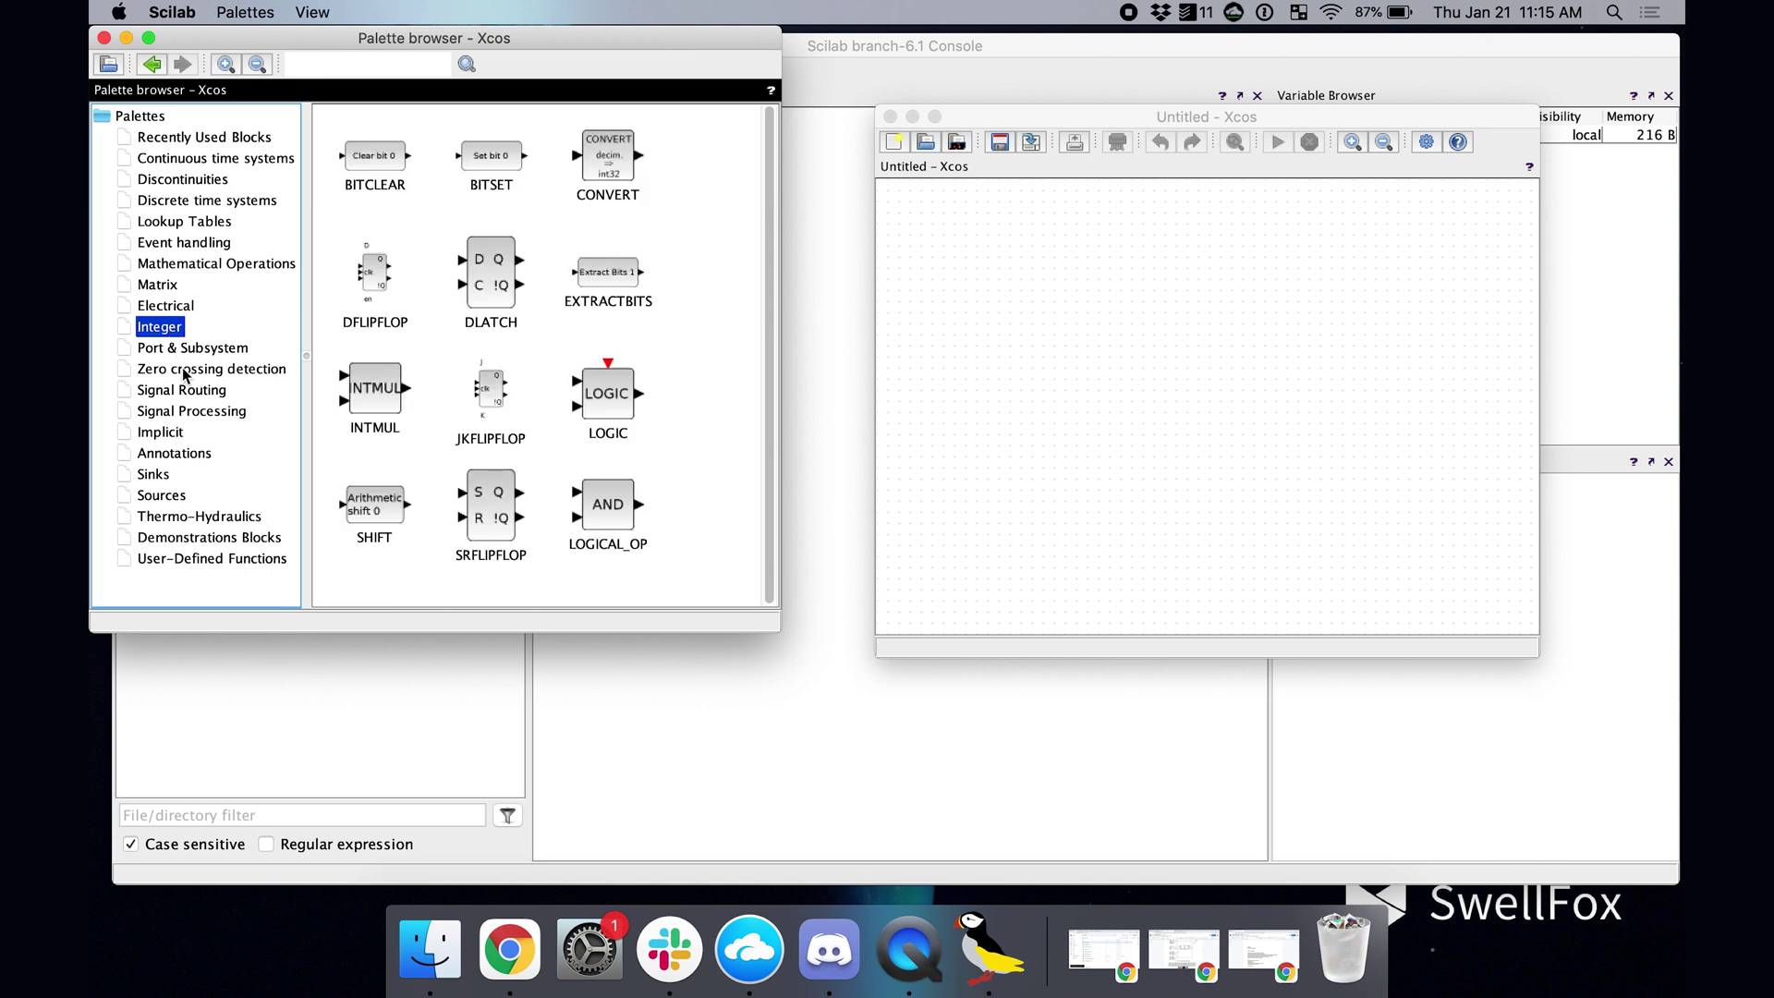
pyautogui.click(188, 371)
pyautogui.click(172, 330)
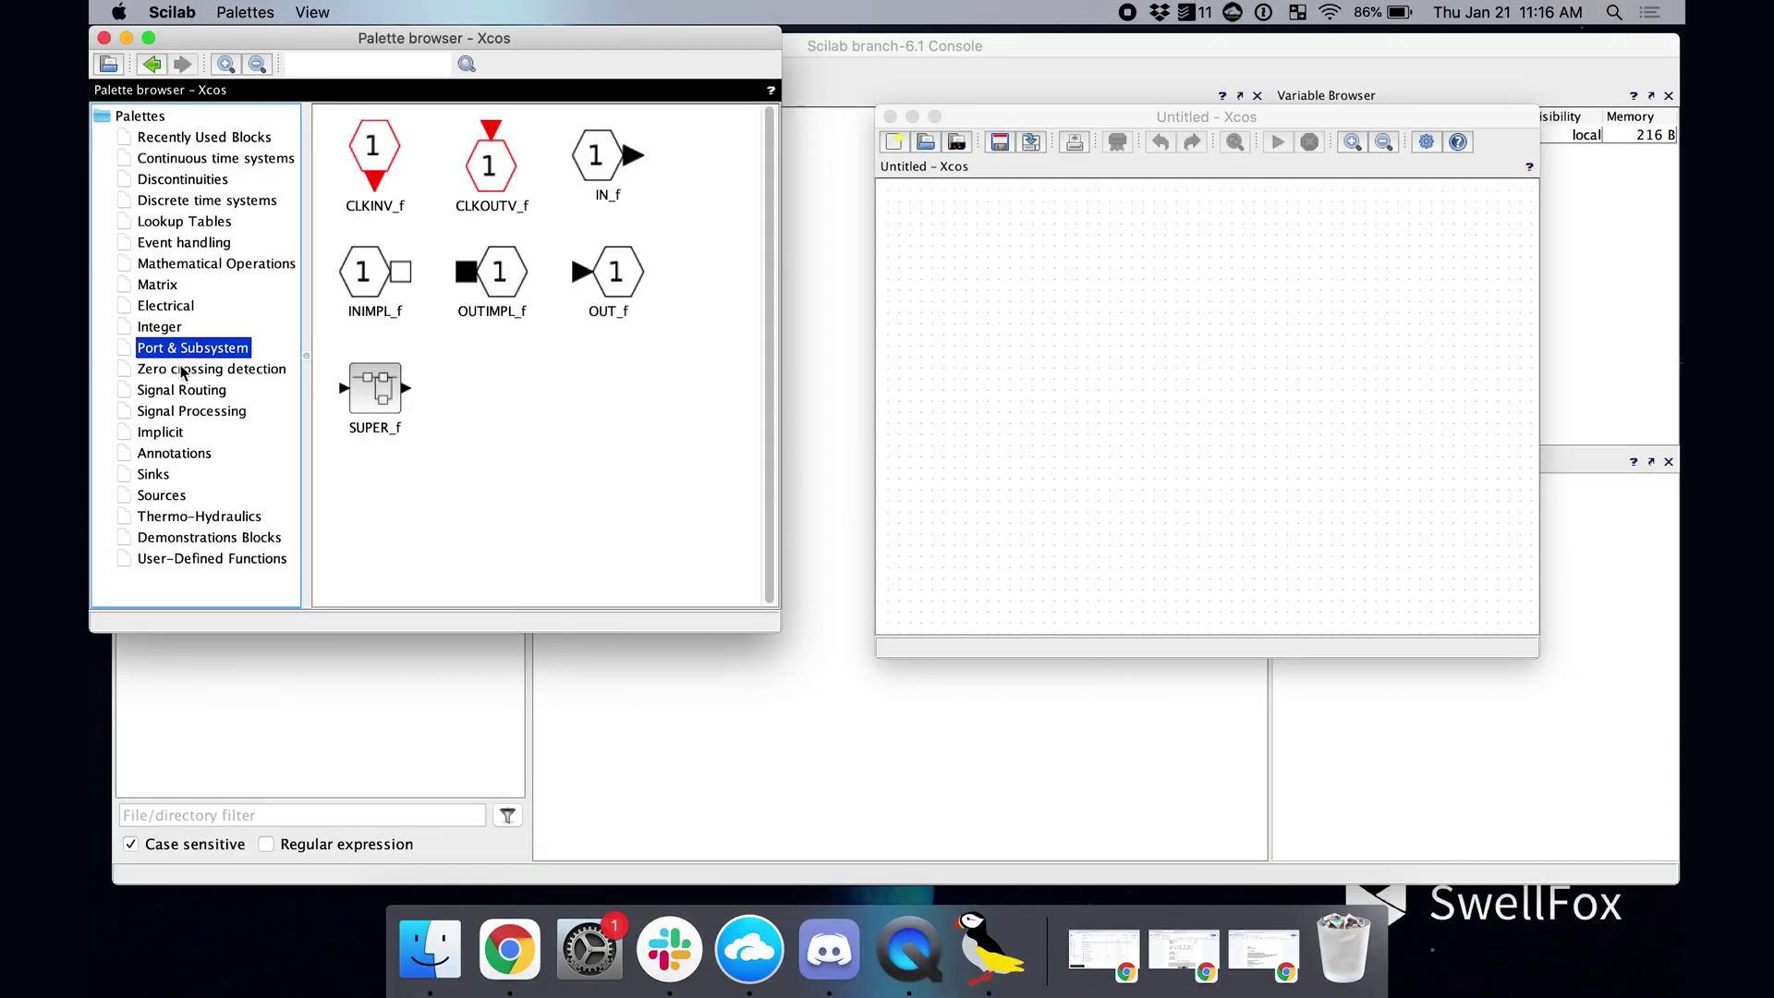
pyautogui.click(182, 370)
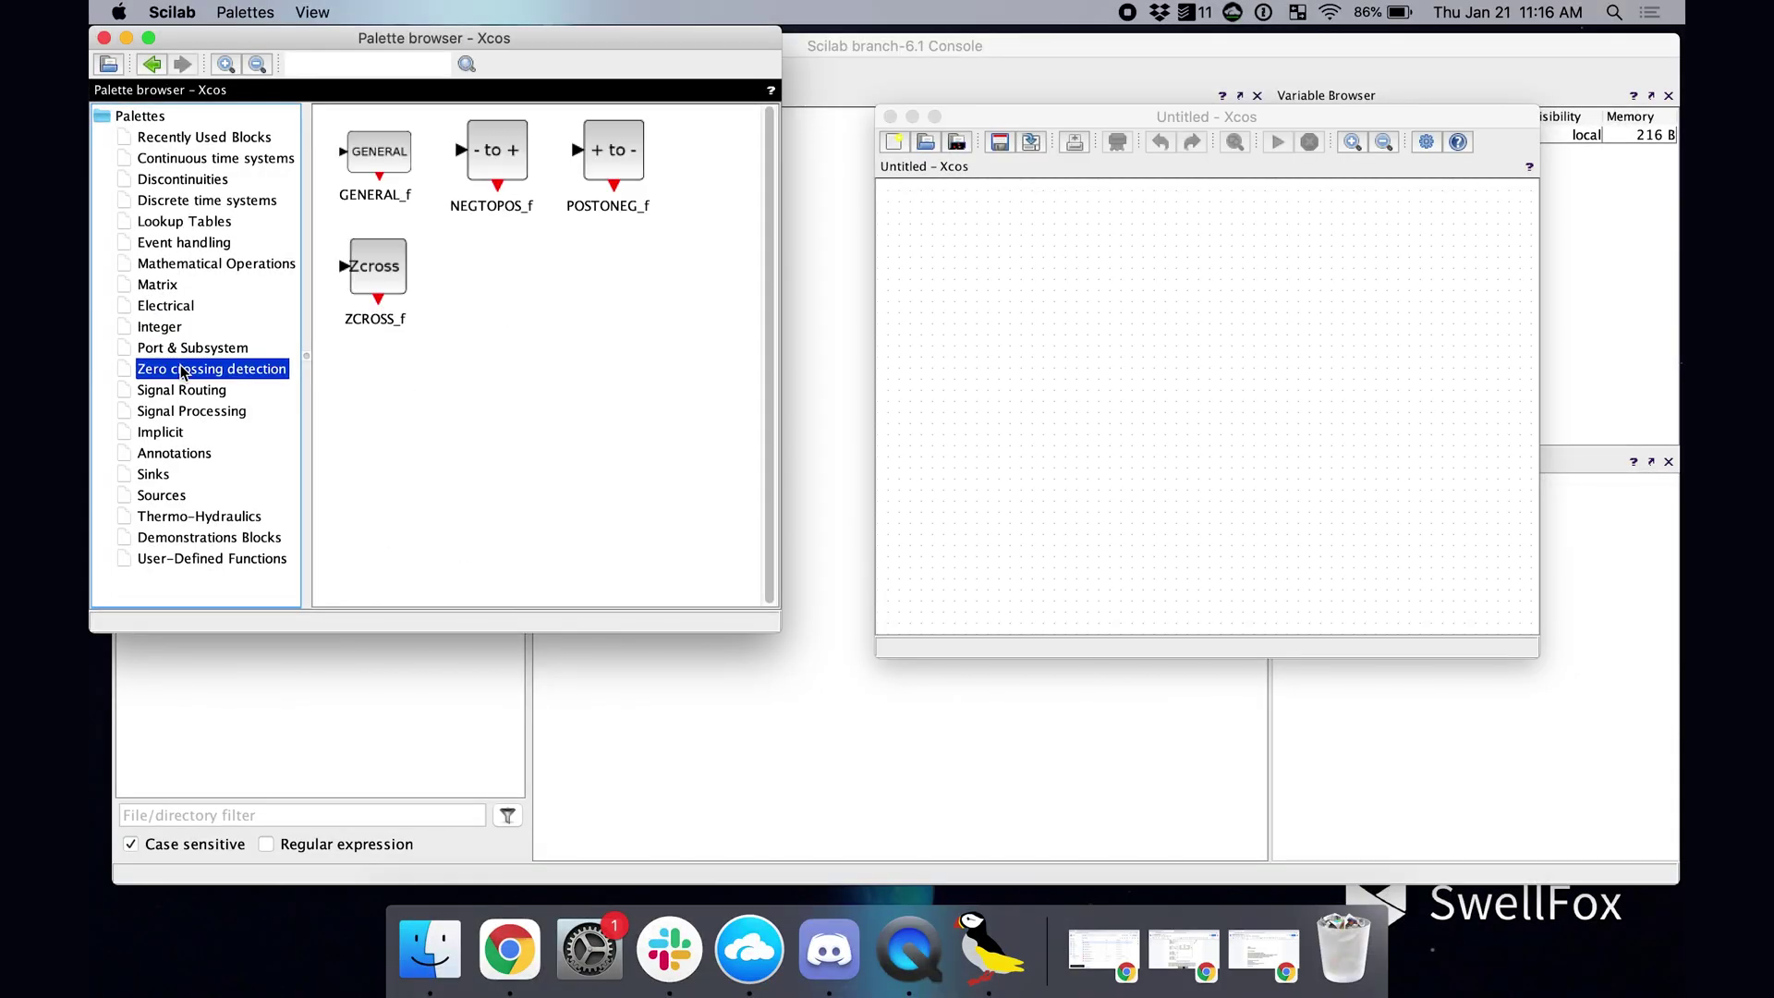
pyautogui.click(172, 292)
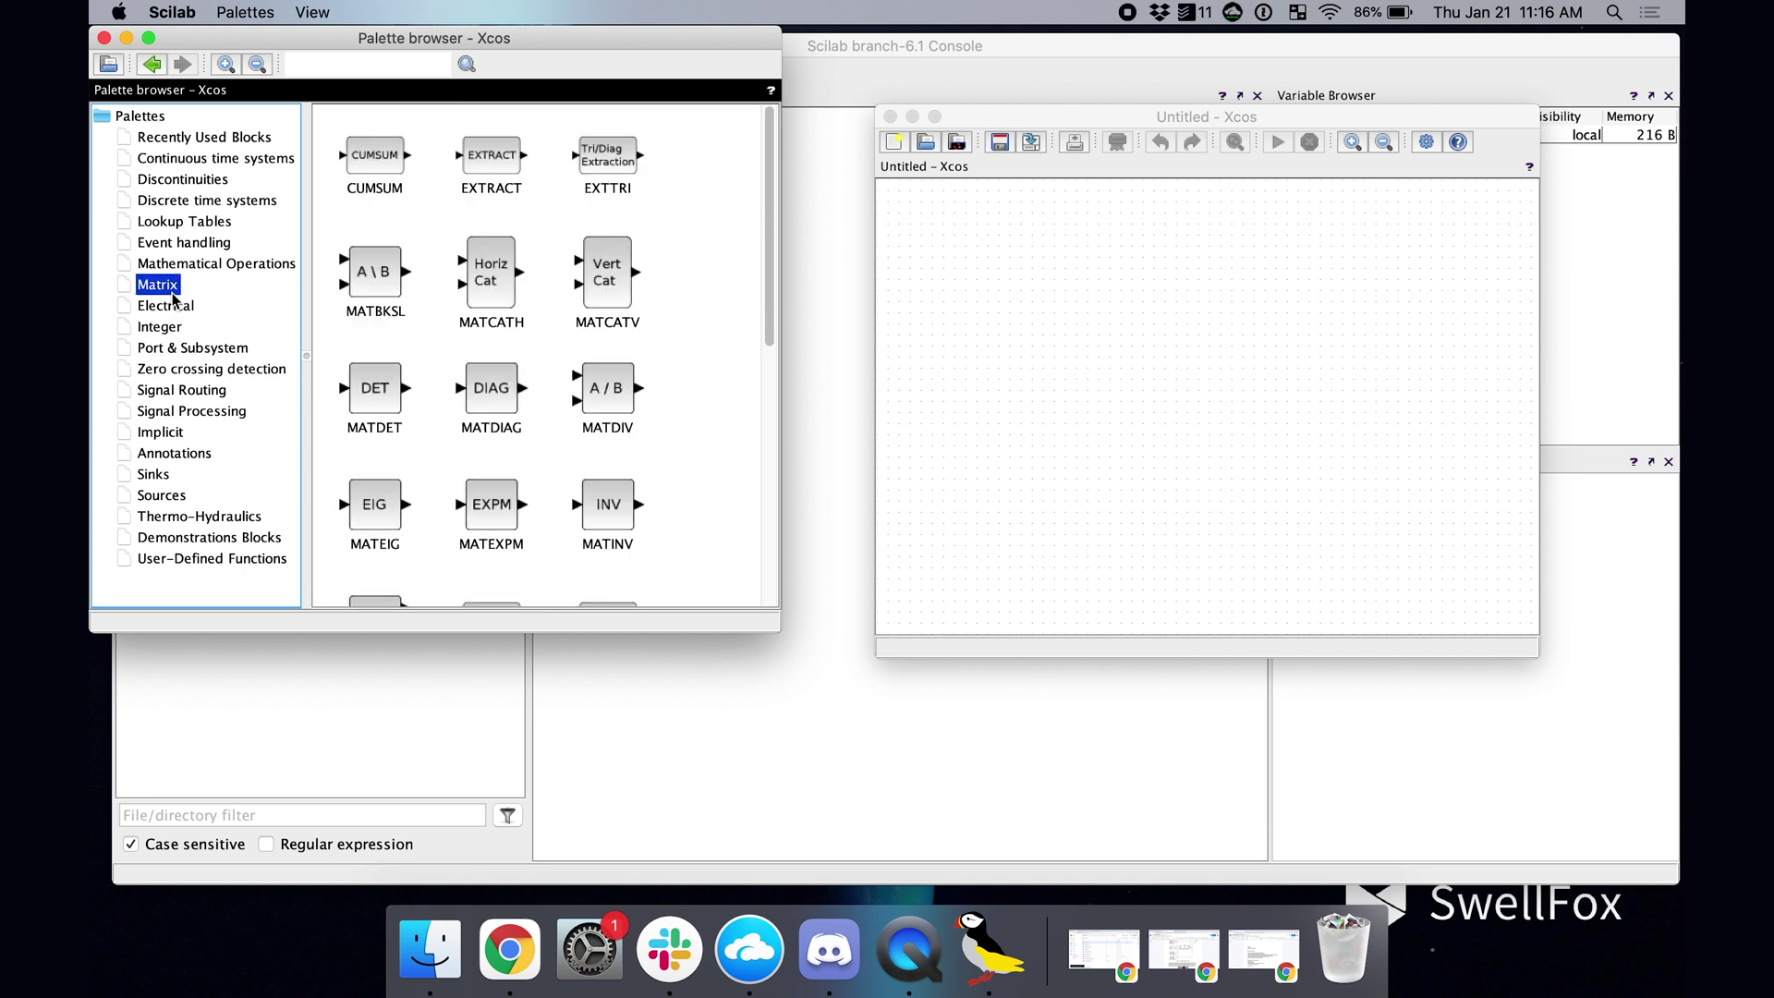
pyautogui.click(367, 66)
# Search the palettes for 'step' and add a STEP_FUNCTION block to the diagram.
pyautogui.write('step')
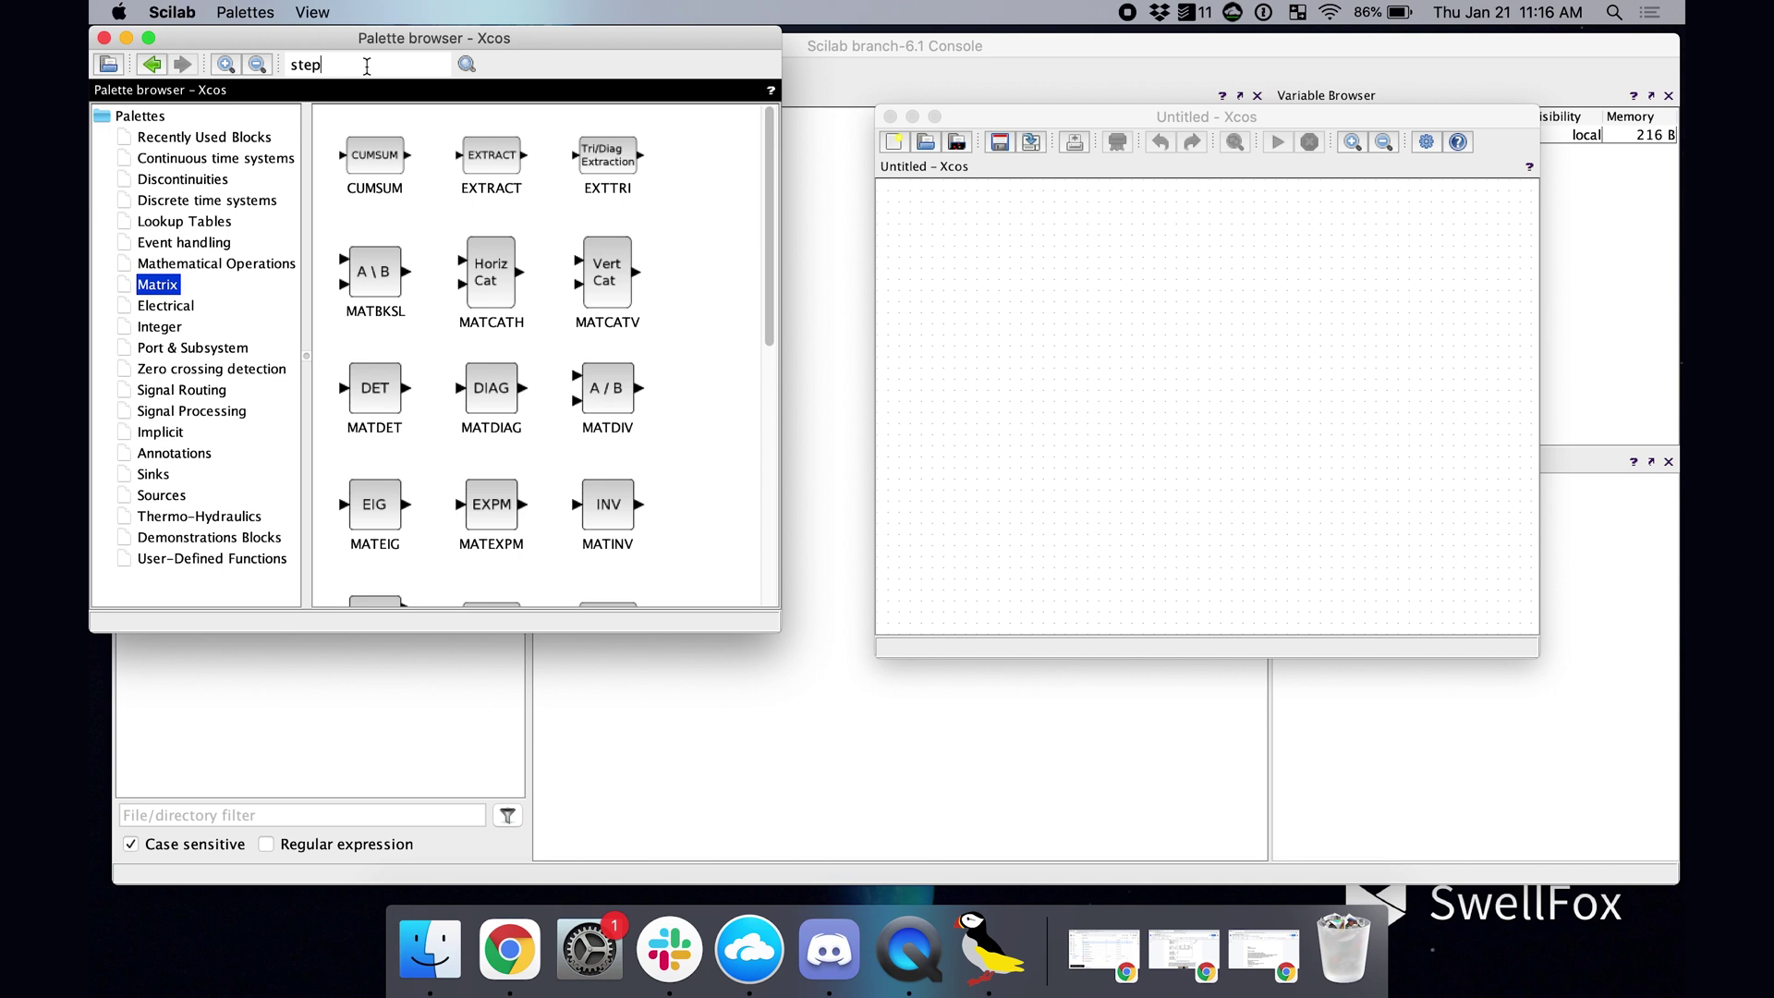
pyautogui.press('Return')
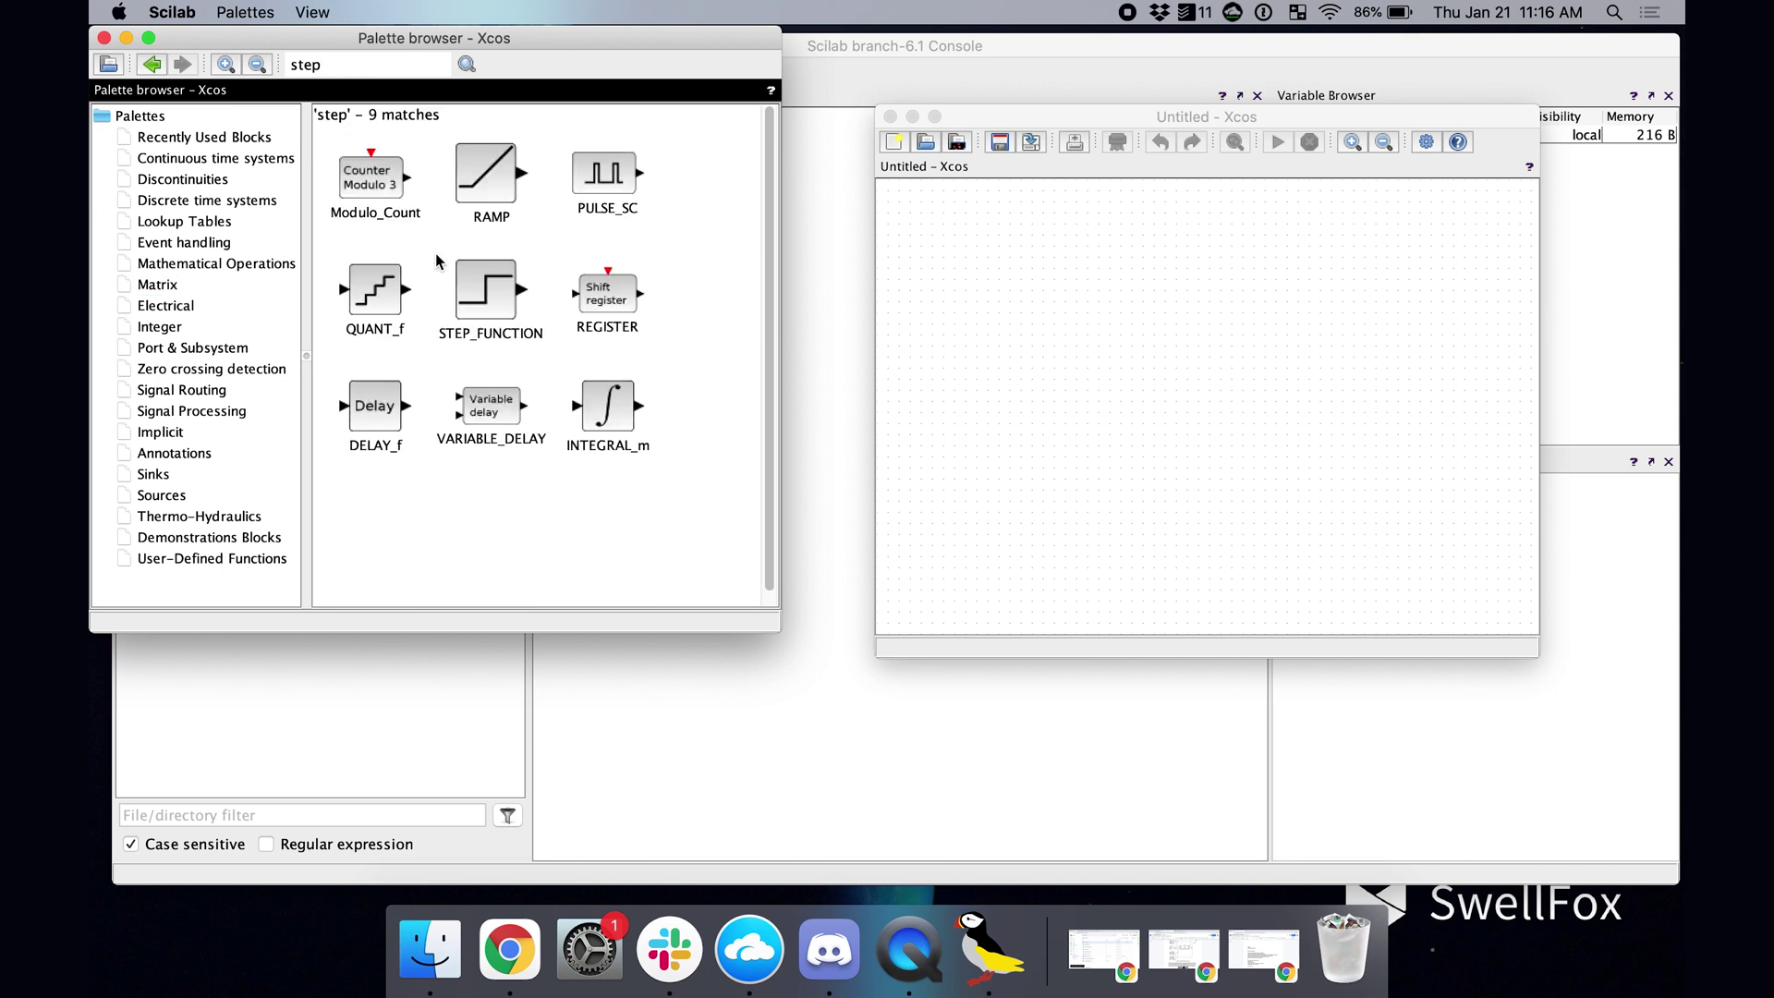
pyautogui.doubleClick(468, 303)
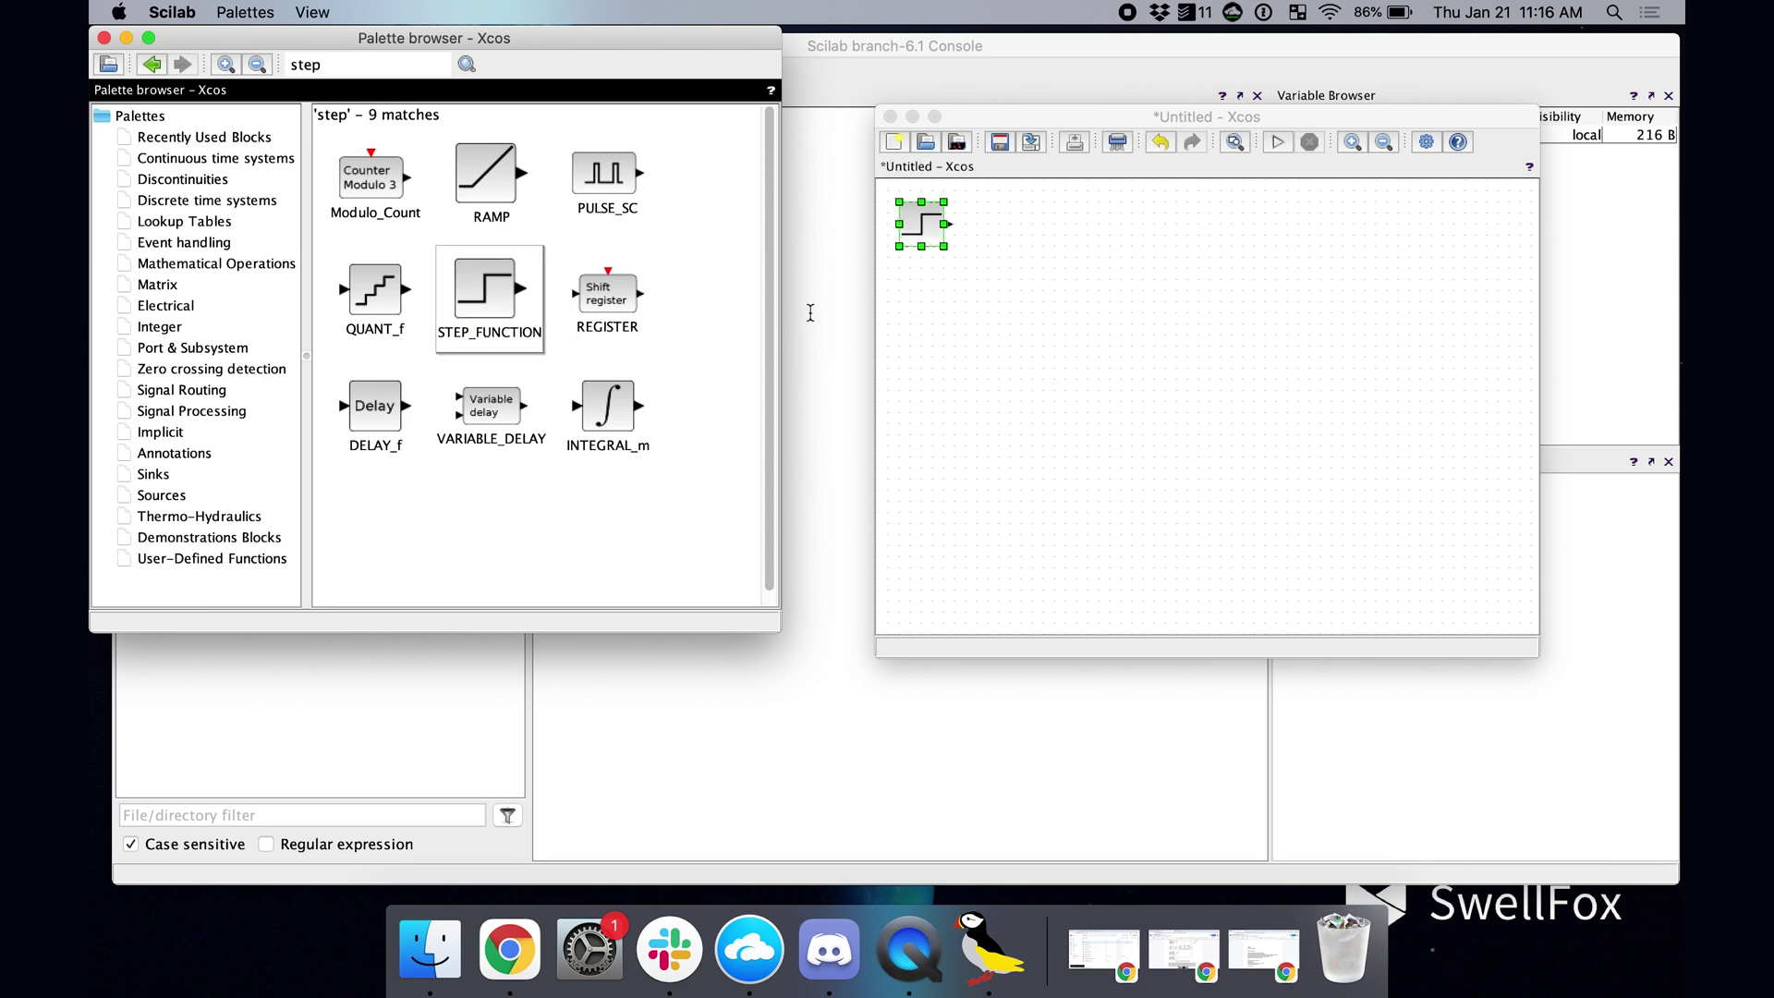
# Search for 'transfer' and place the CLR 1/(1+s) block right of the step block.
pyautogui.doubleClick(341, 67)
pyautogui.write('transfer')
pyautogui.press('Return')
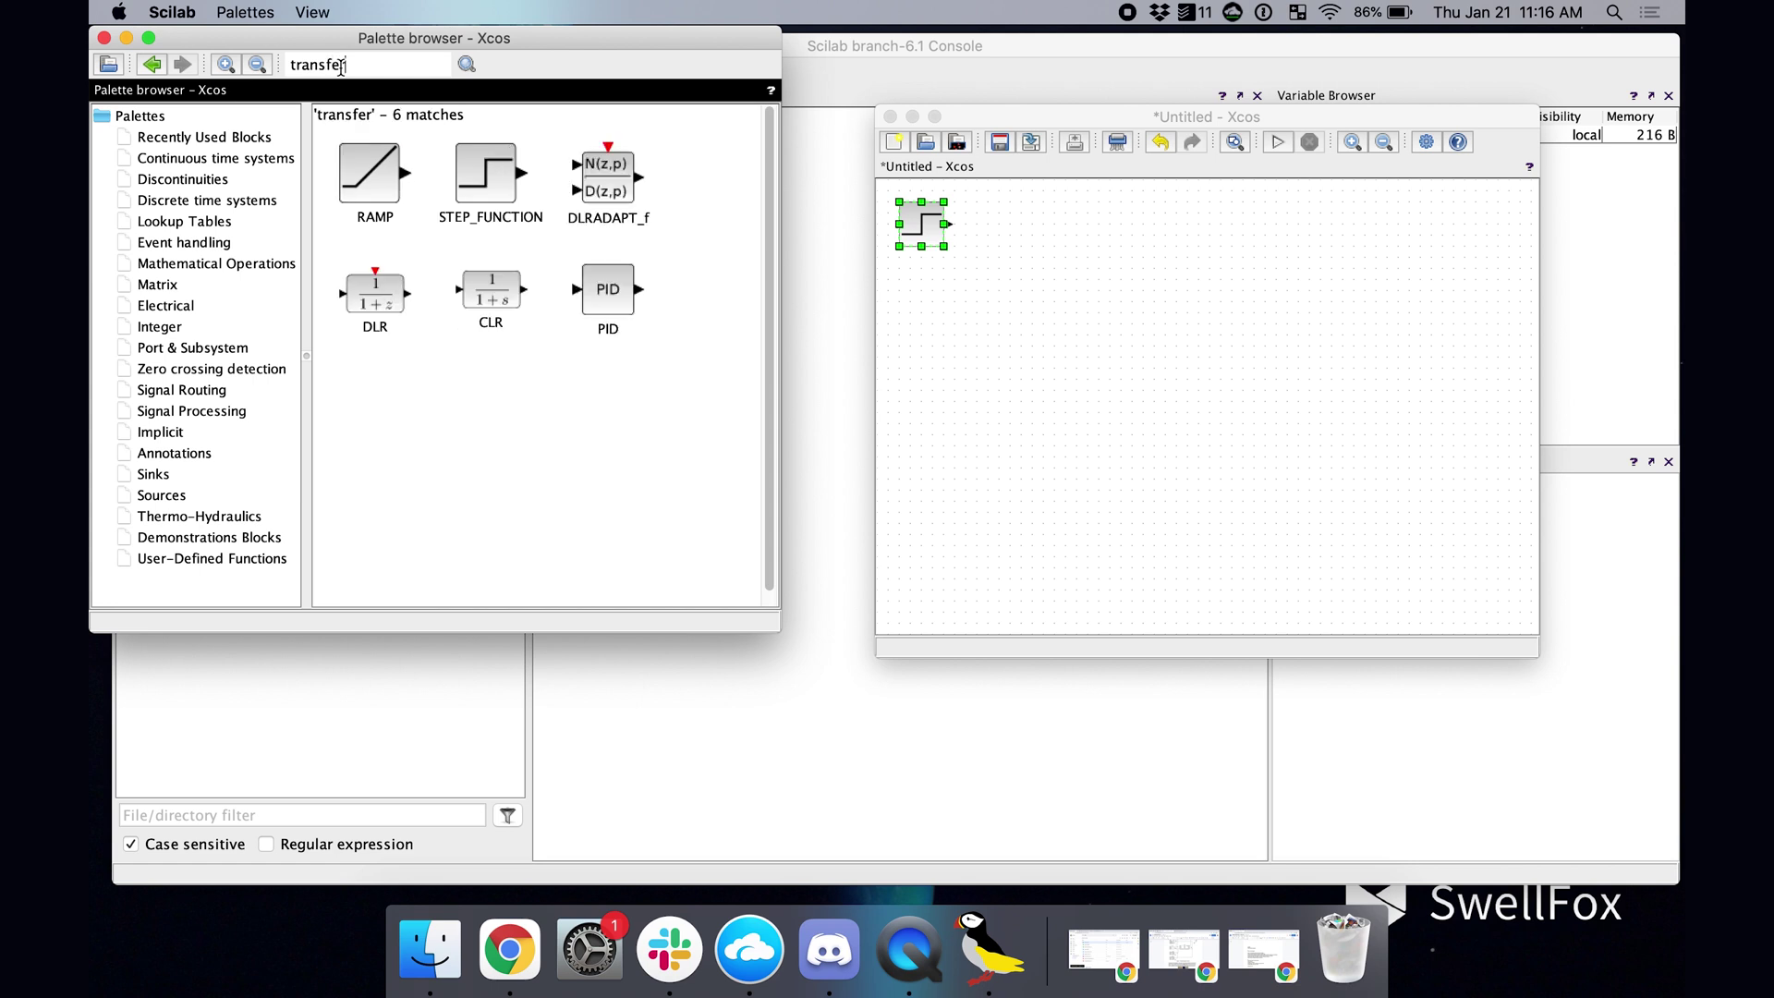
pyautogui.click(485, 282)
pyautogui.moveTo(489, 291); pyautogui.dragTo(1065, 247)
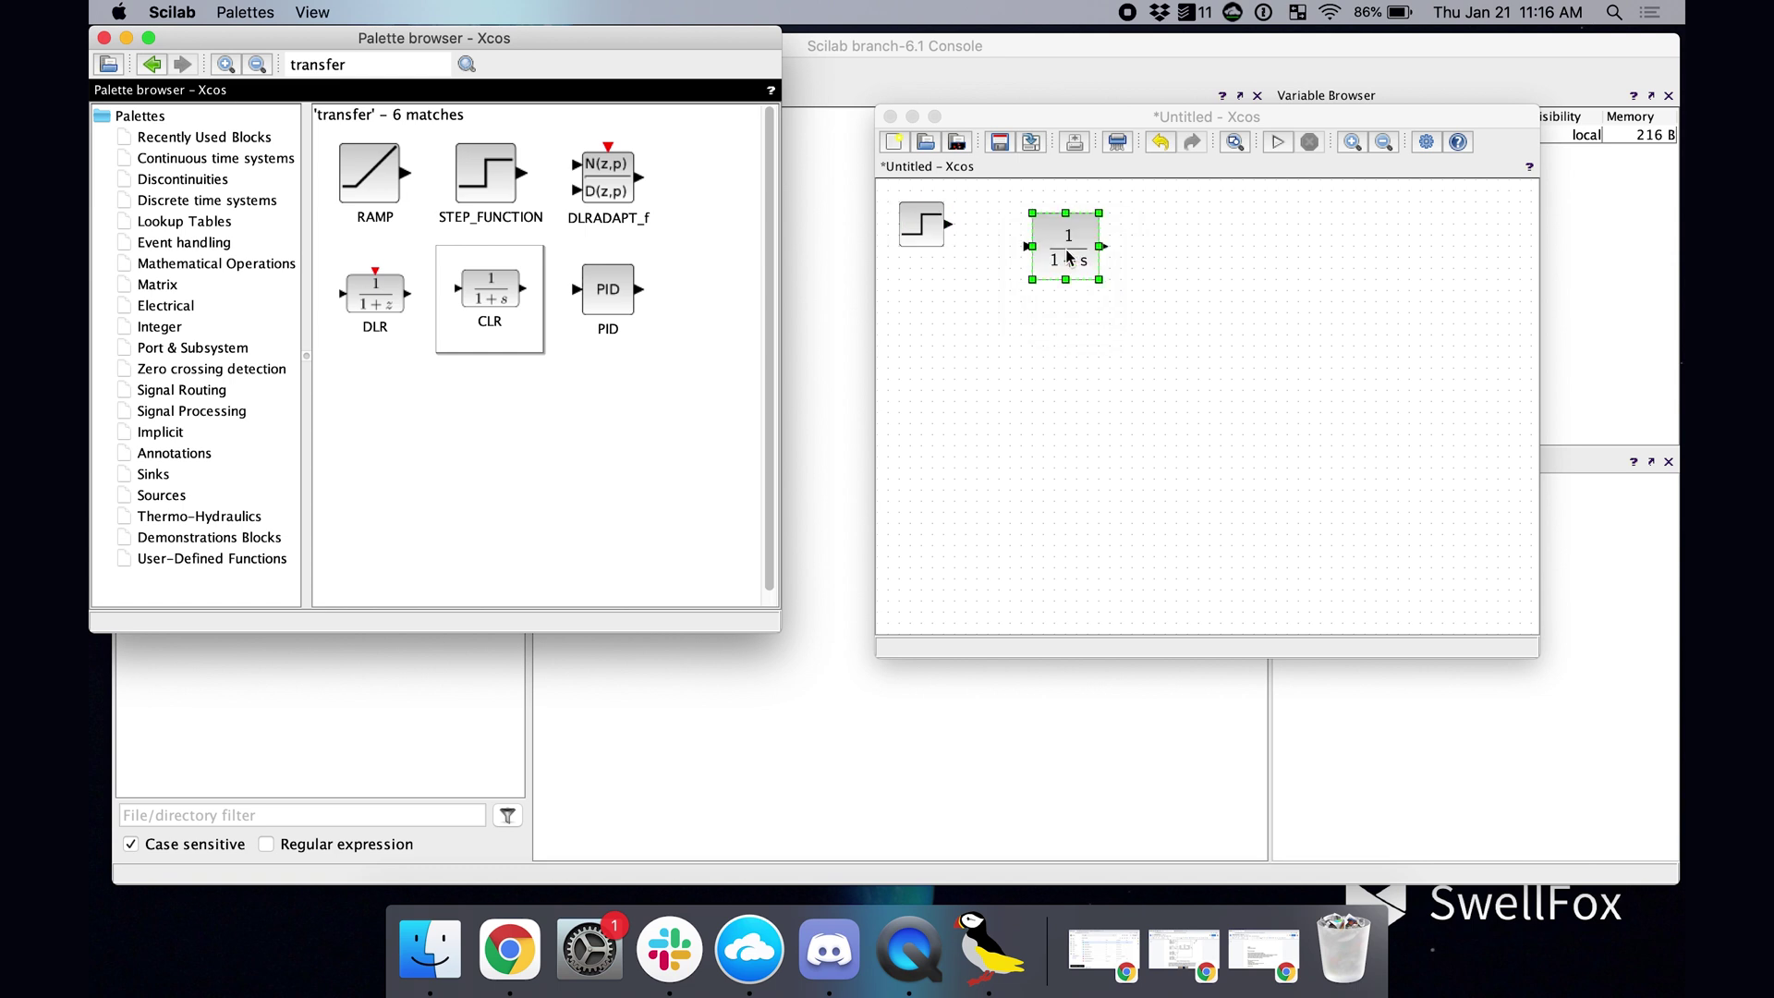
# Find the CSCOPE block via 'oscilloscope' and 'cscope' searches and place it right of 1/(1+s).
pyautogui.doubleClick(359, 66)
pyautogui.click(153, 474)
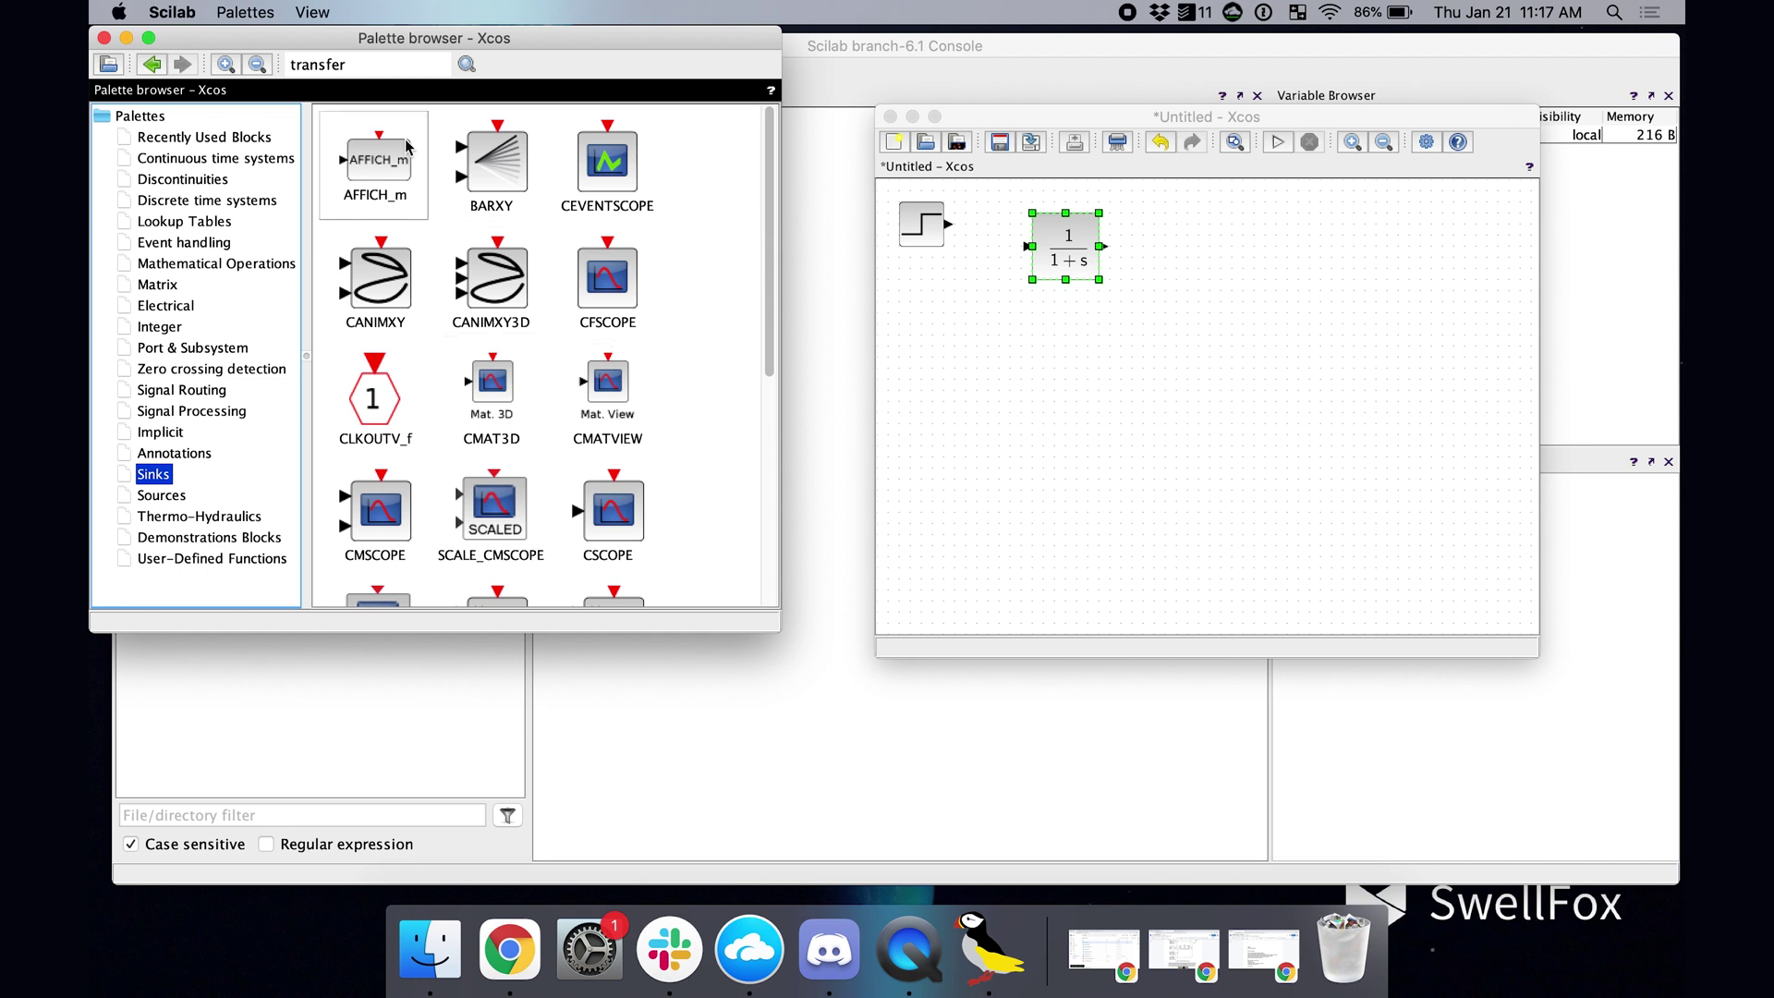
pyautogui.doubleClick(375, 63)
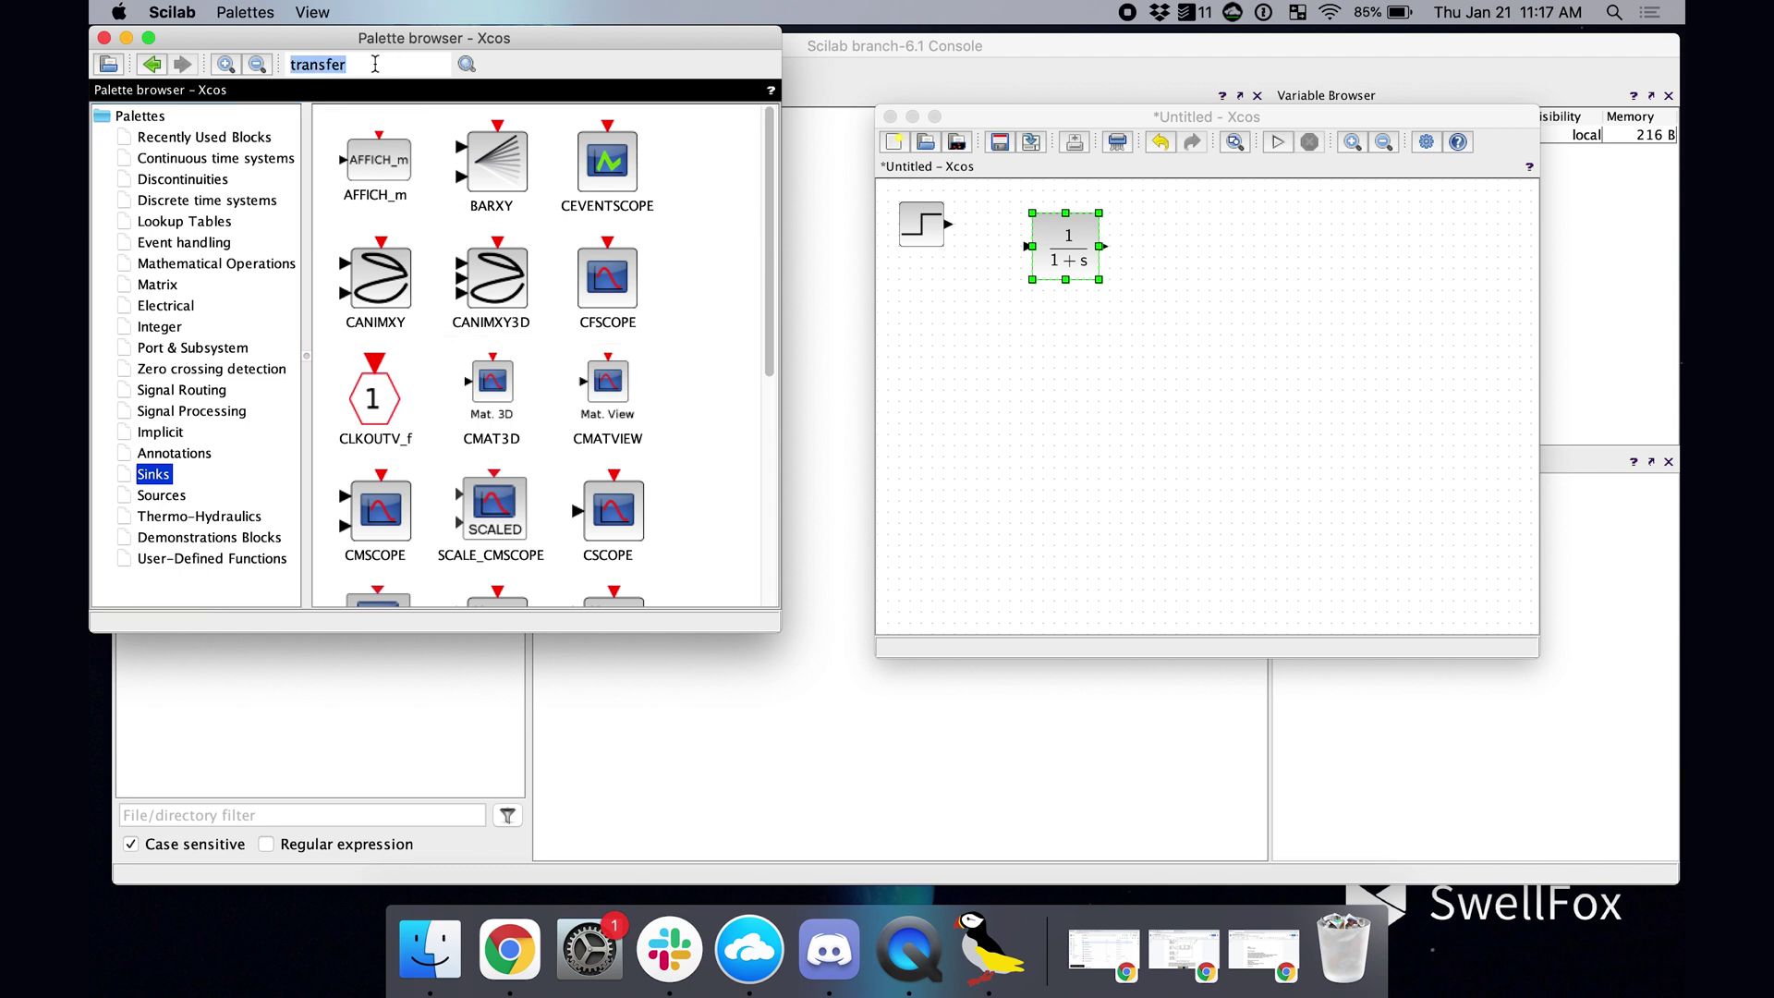
pyautogui.write('oscilloscope')
pyautogui.press('Return')
pyautogui.doubleClick(375, 64)
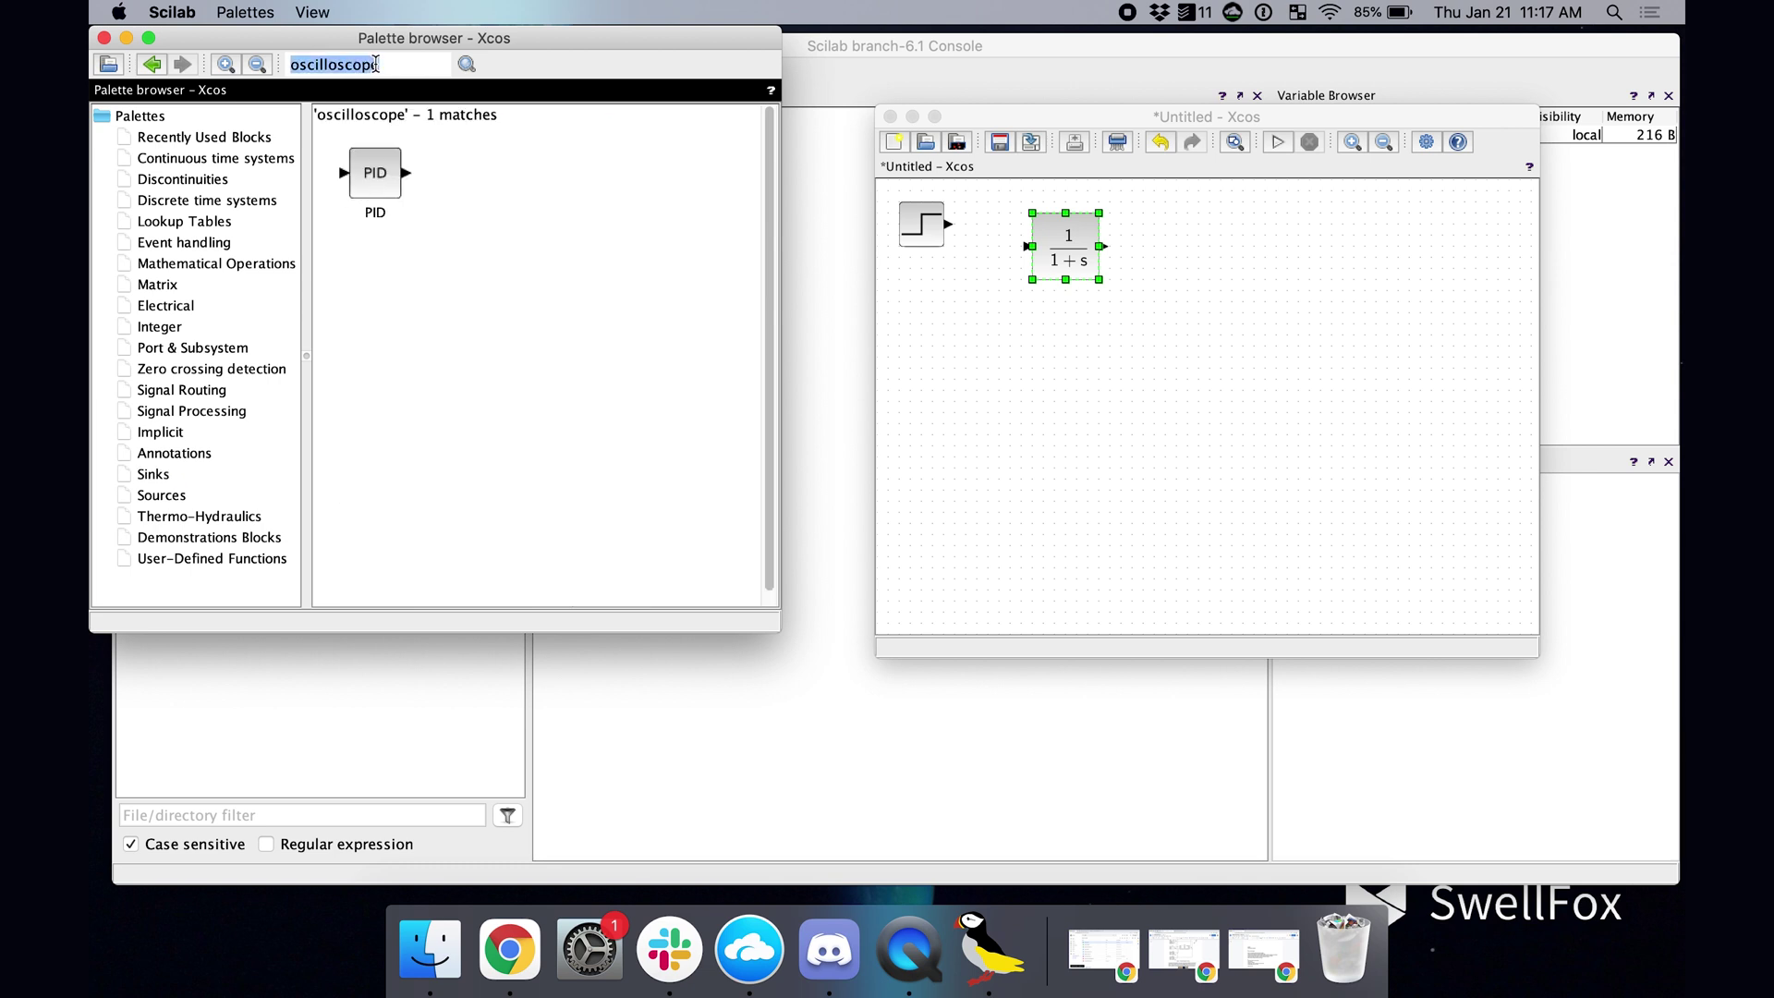
pyautogui.write('cscope')
pyautogui.press('Return')
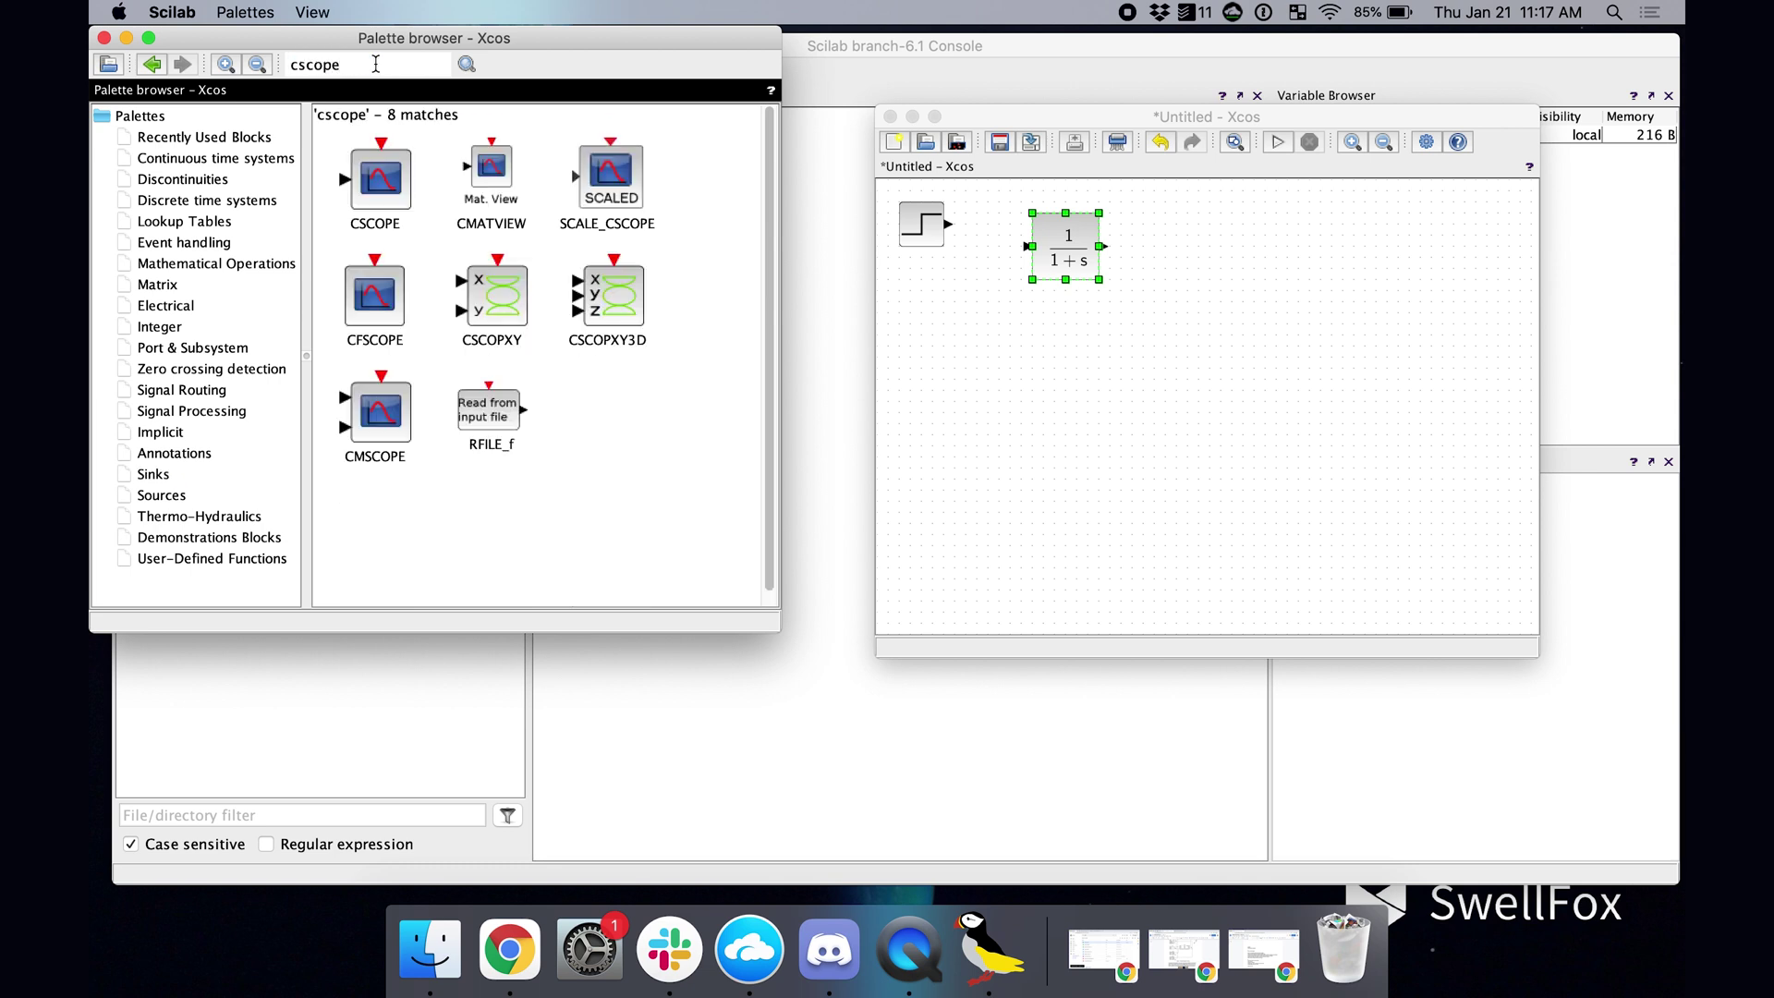
pyautogui.click(410, 209)
pyautogui.moveTo(961, 364); pyautogui.dragTo(1276, 312)
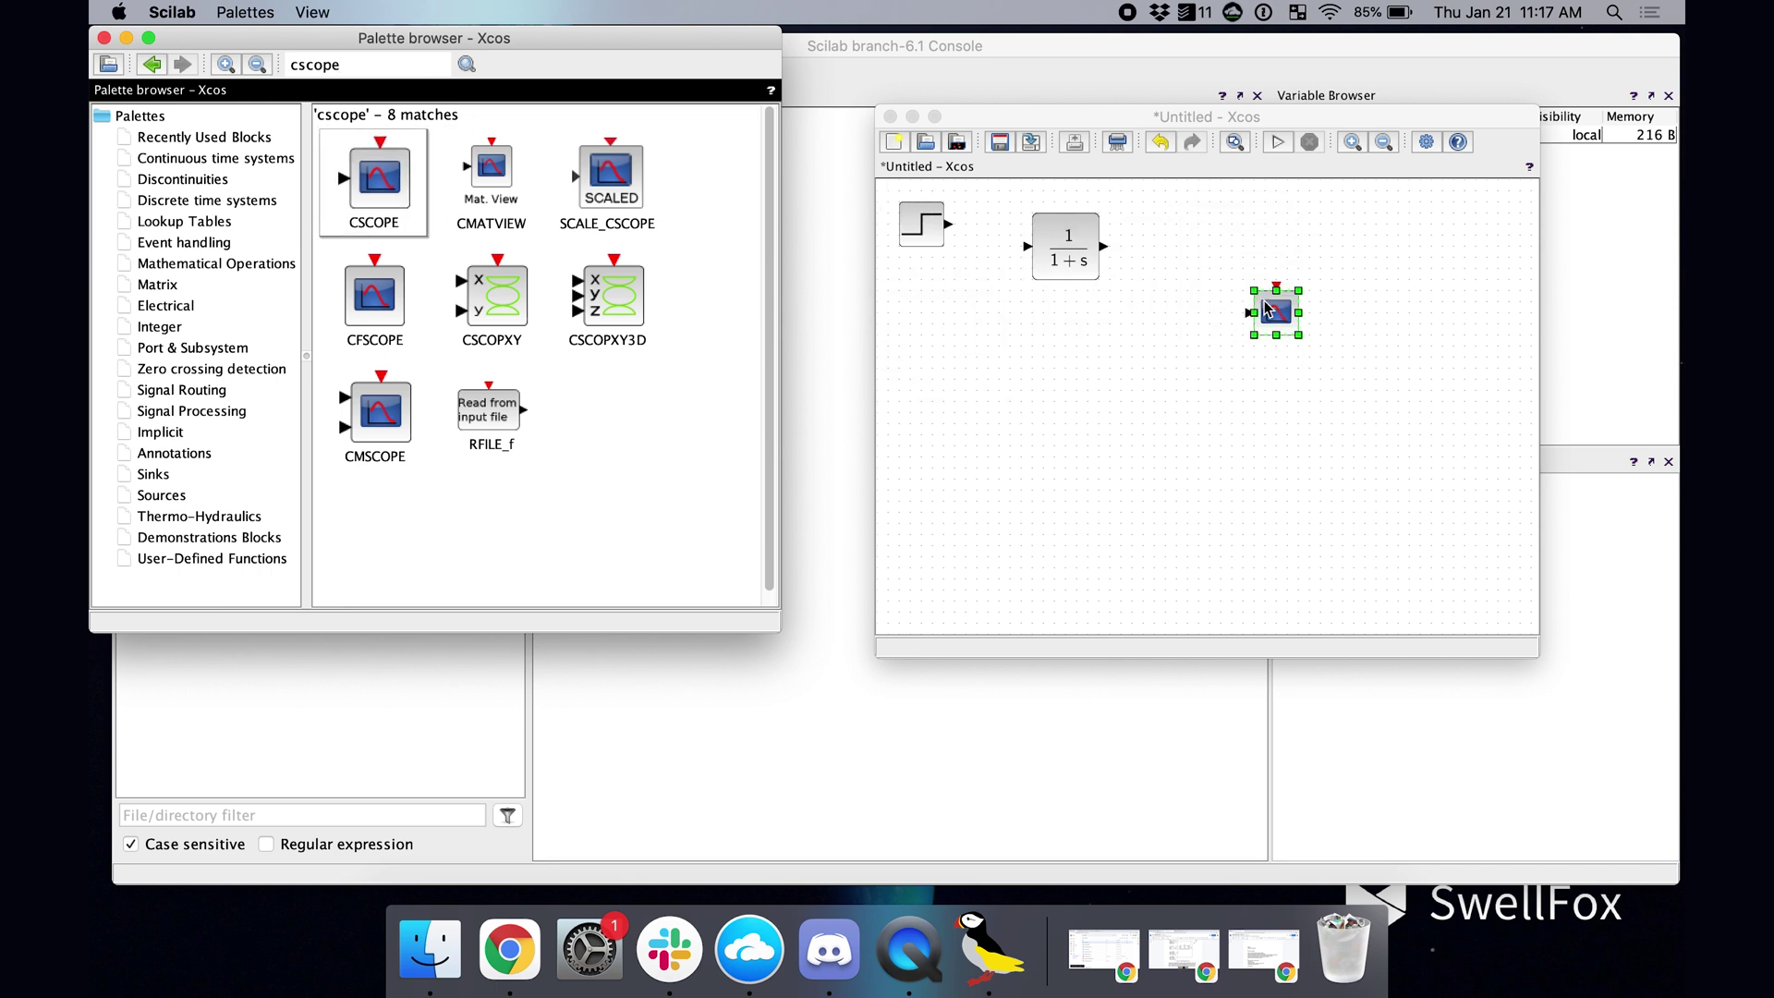
# Search the palettes for 'clock' blocks.
pyautogui.doubleClick(375, 64)
pyautogui.write('clock')
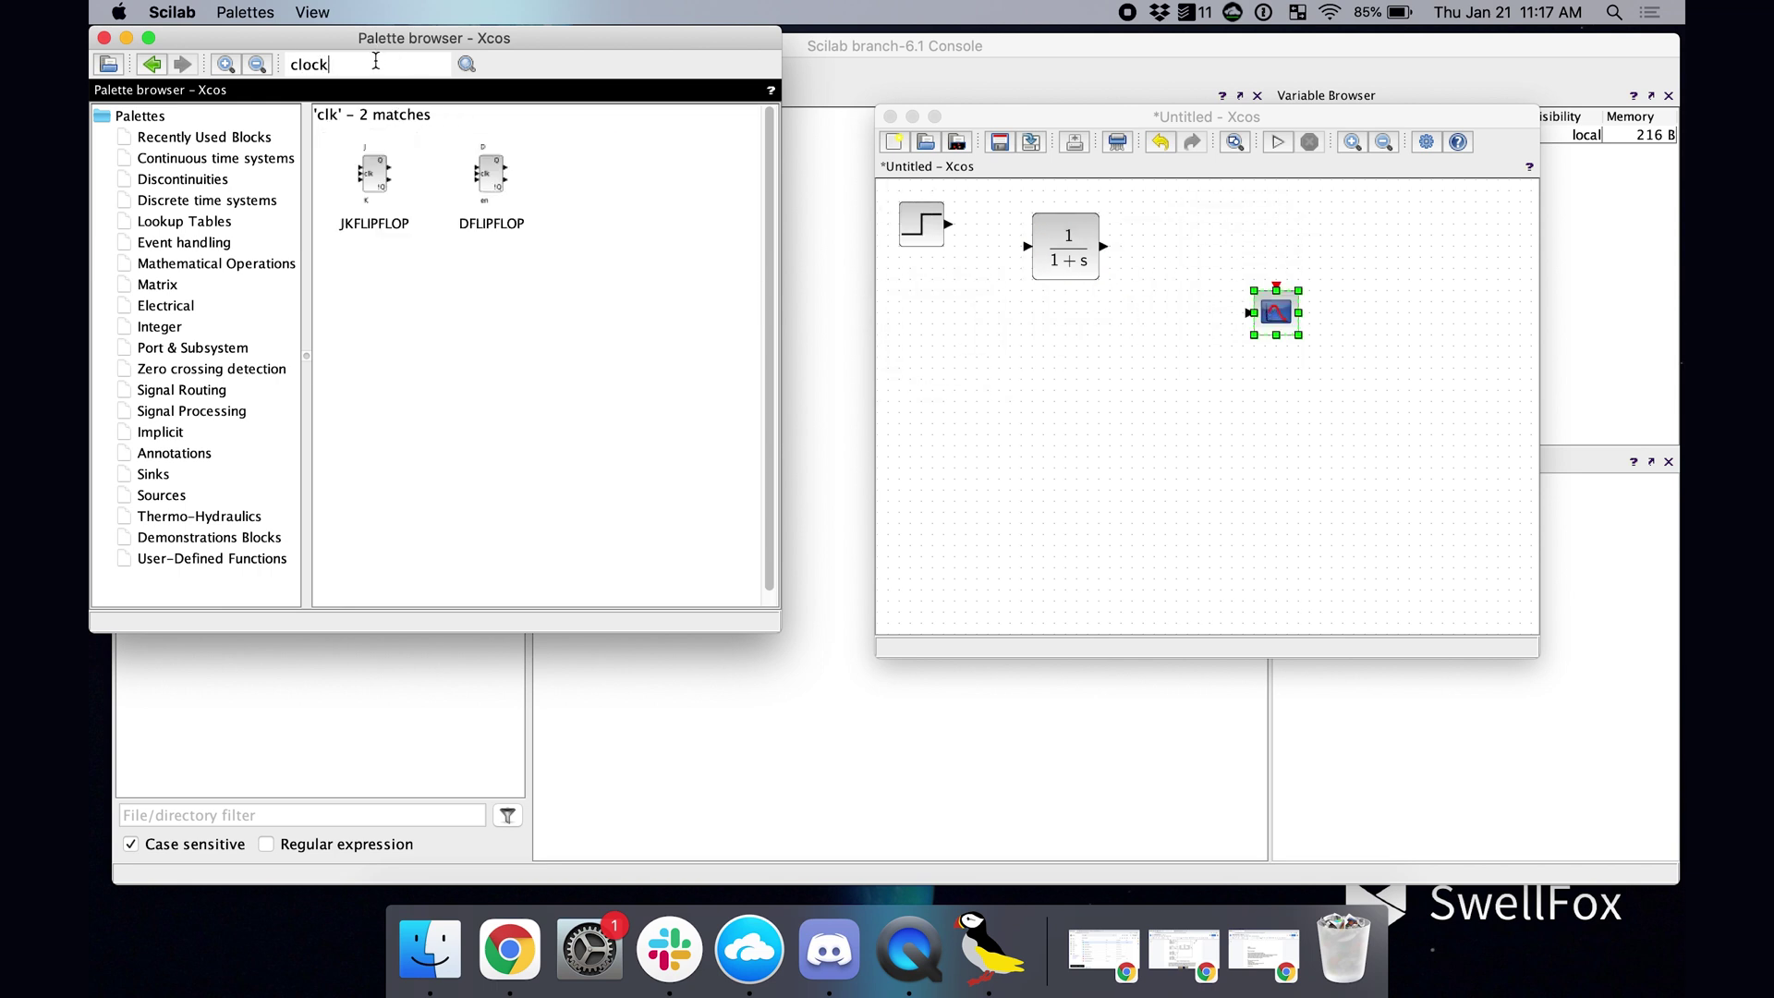
pyautogui.press('Return')
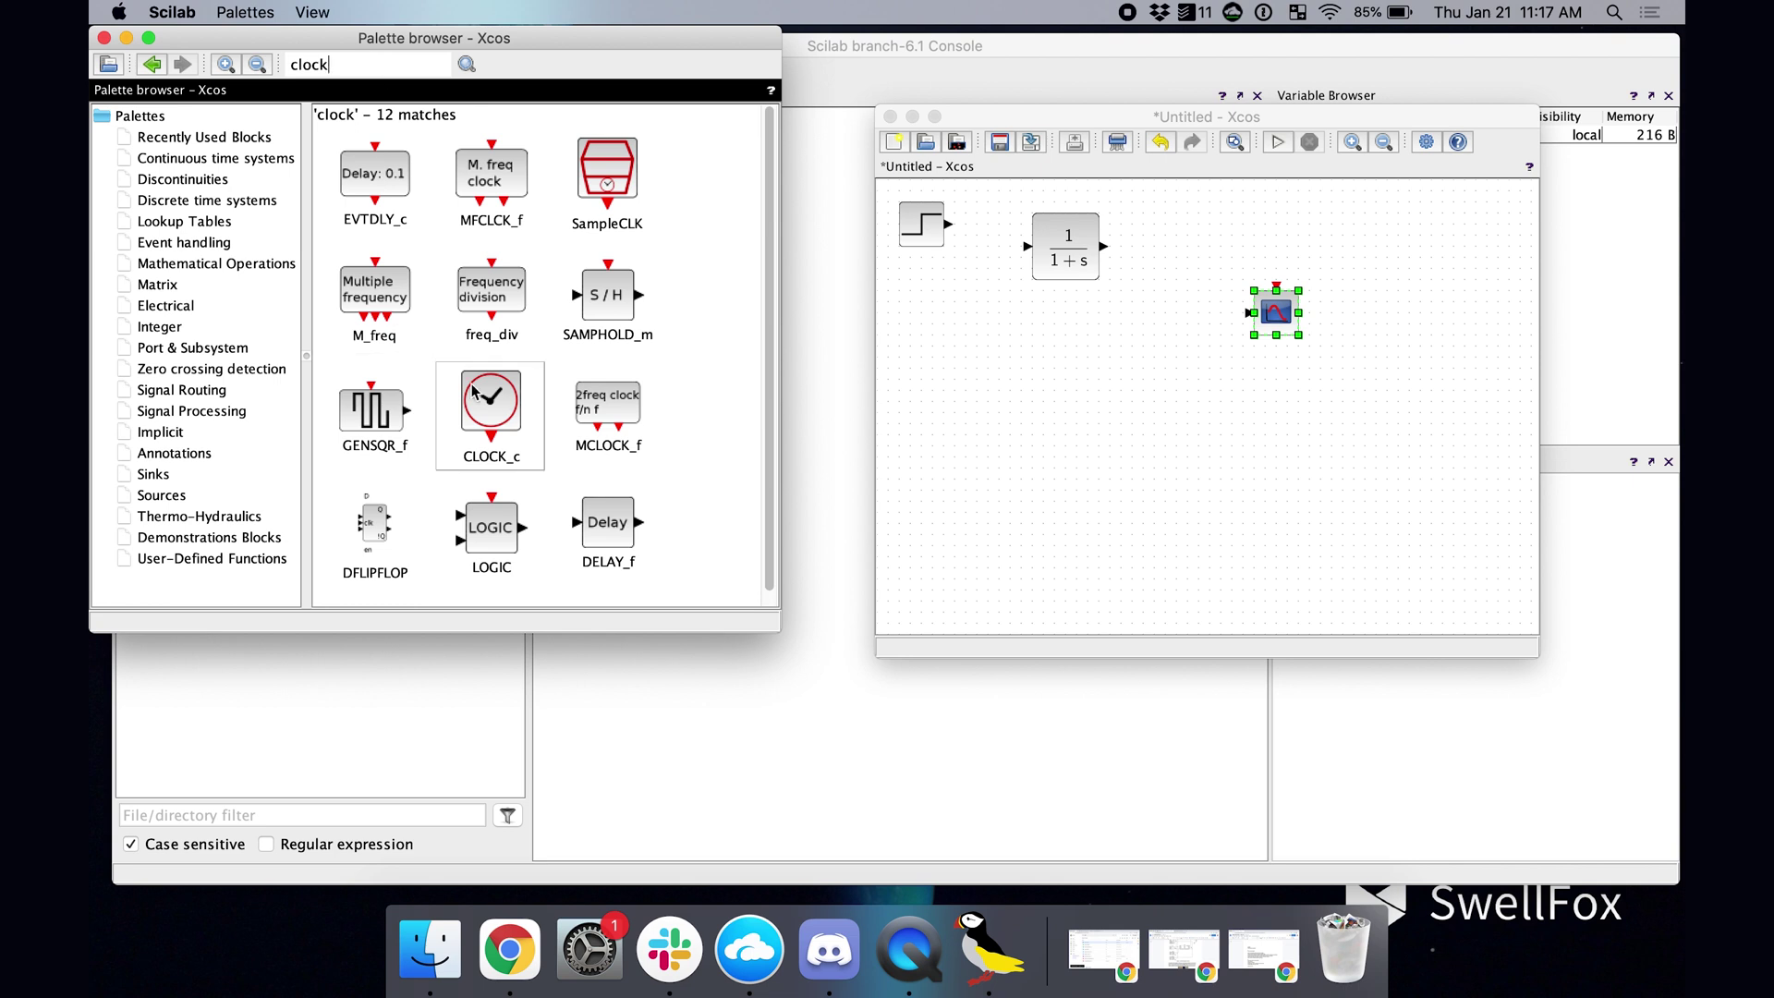
# Add a CLOCK_c block and line up step, 1/(1+s) and scope with the clock above the scope.
pyautogui.moveTo(473, 392); pyautogui.dragTo(1410, 294)
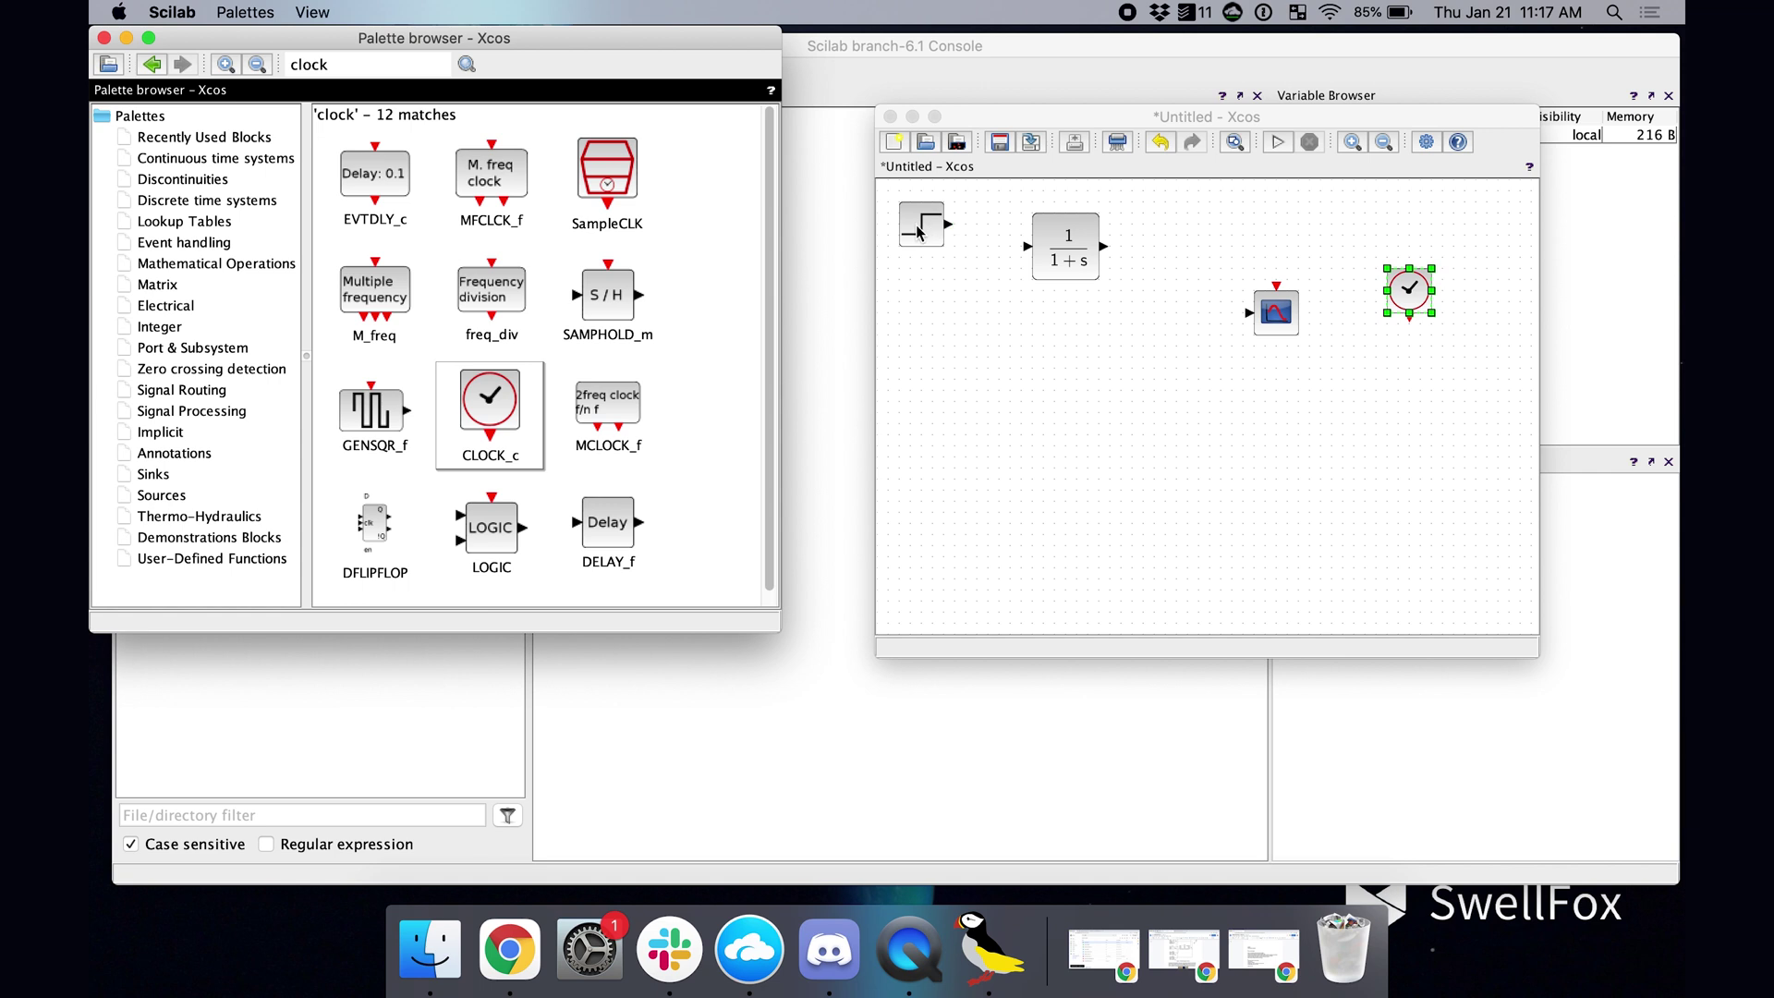
pyautogui.moveTo(942, 232); pyautogui.dragTo(958, 370)
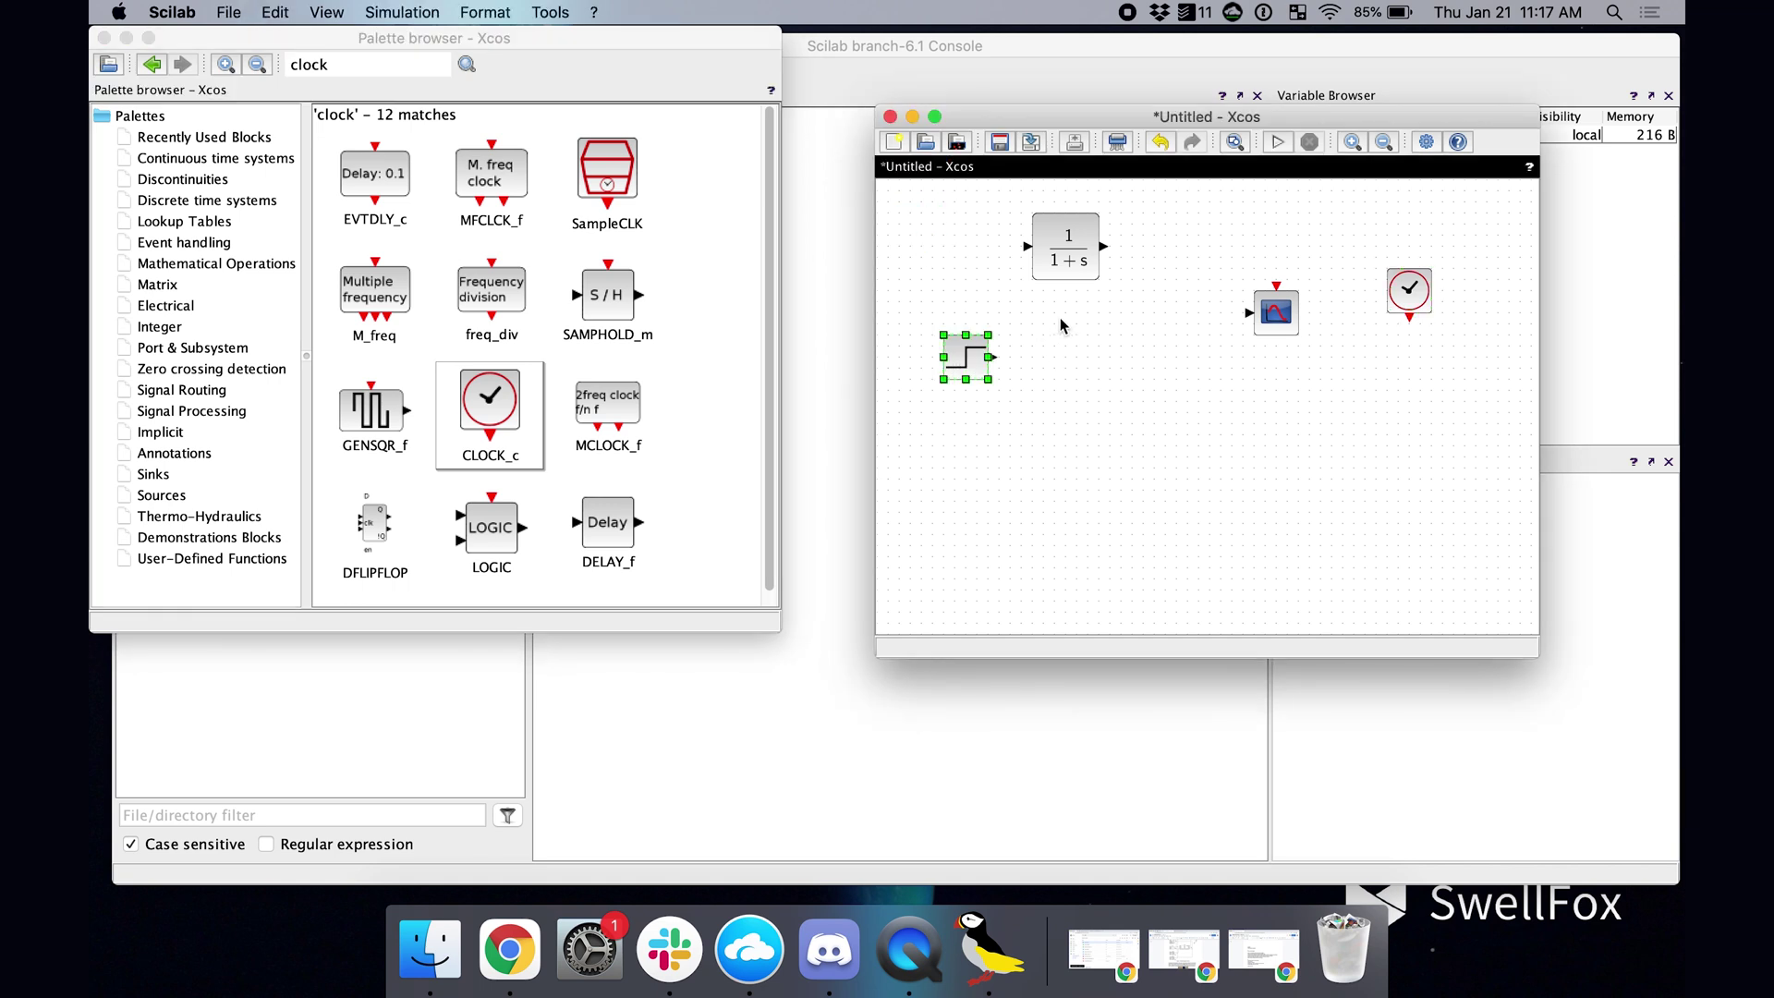
pyautogui.moveTo(1077, 268); pyautogui.dragTo(1083, 379)
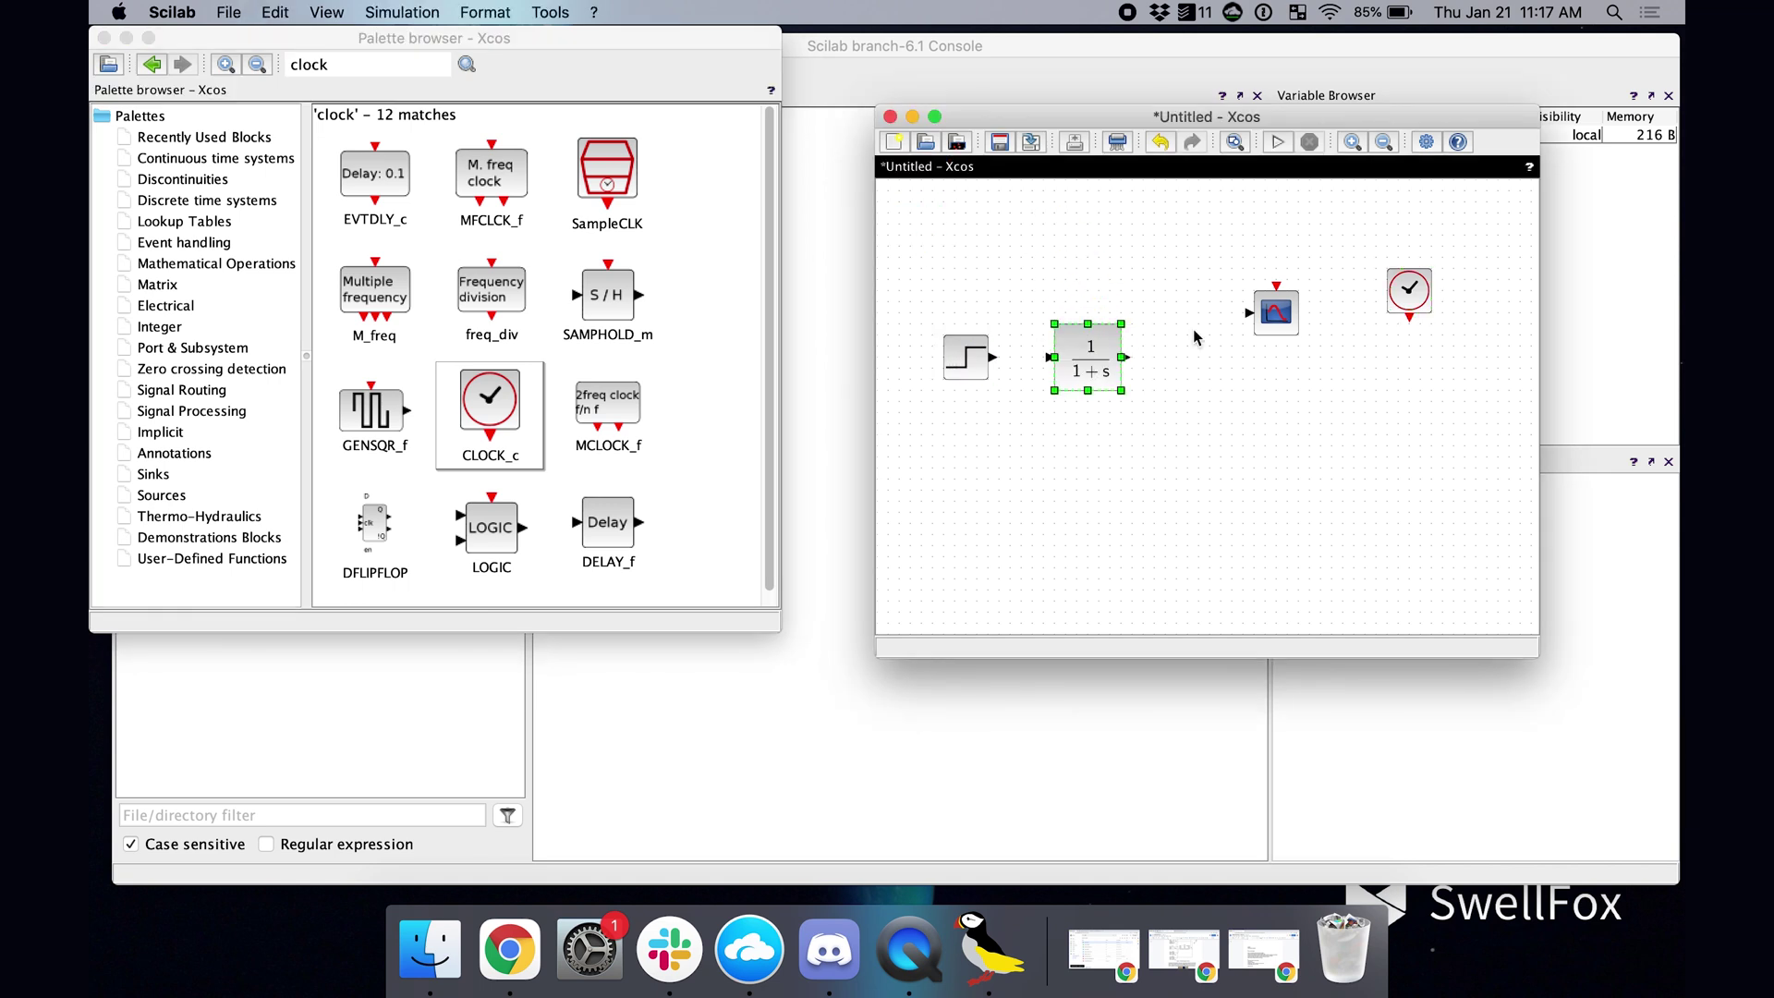
pyautogui.moveTo(1258, 315); pyautogui.dragTo(1238, 355)
pyautogui.moveTo(1395, 295); pyautogui.dragTo(1243, 251)
pyautogui.moveTo(1254, 340); pyautogui.dragTo(1258, 349)
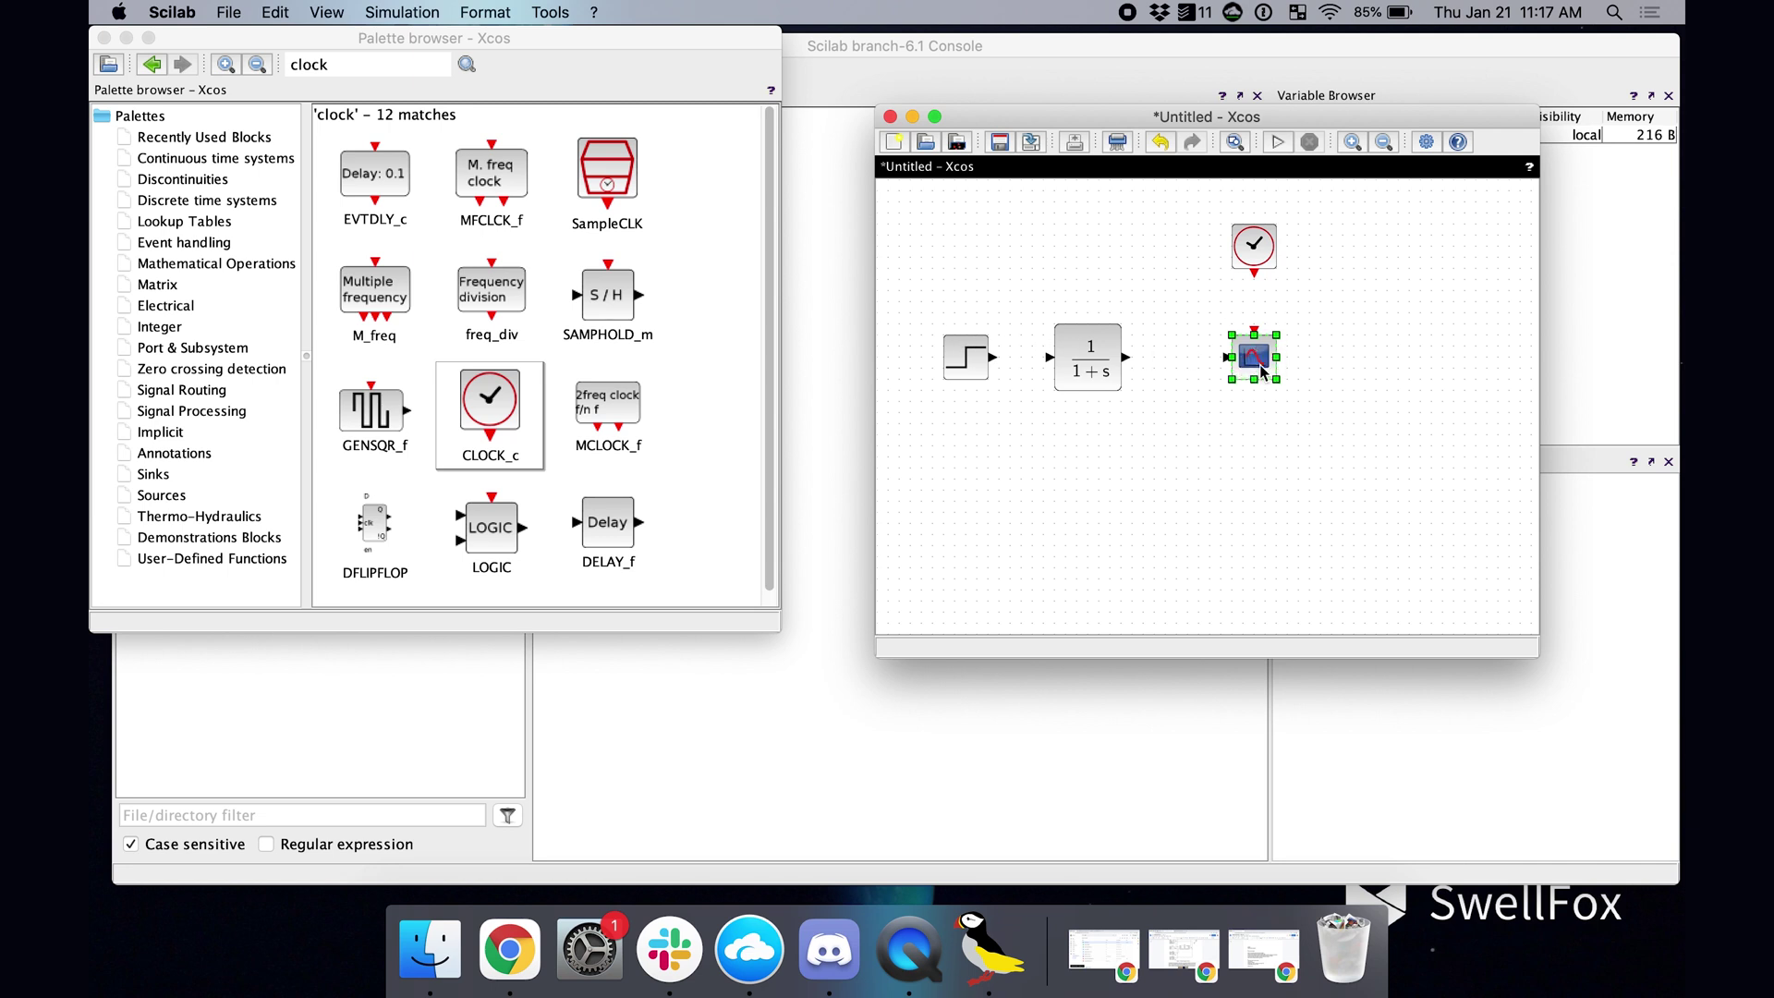
pyautogui.click(999, 434)
# Link the step output to the 1/(1+s) input and the clock's event output to the scope.
pyautogui.moveTo(991, 360); pyautogui.dragTo(1226, 365)
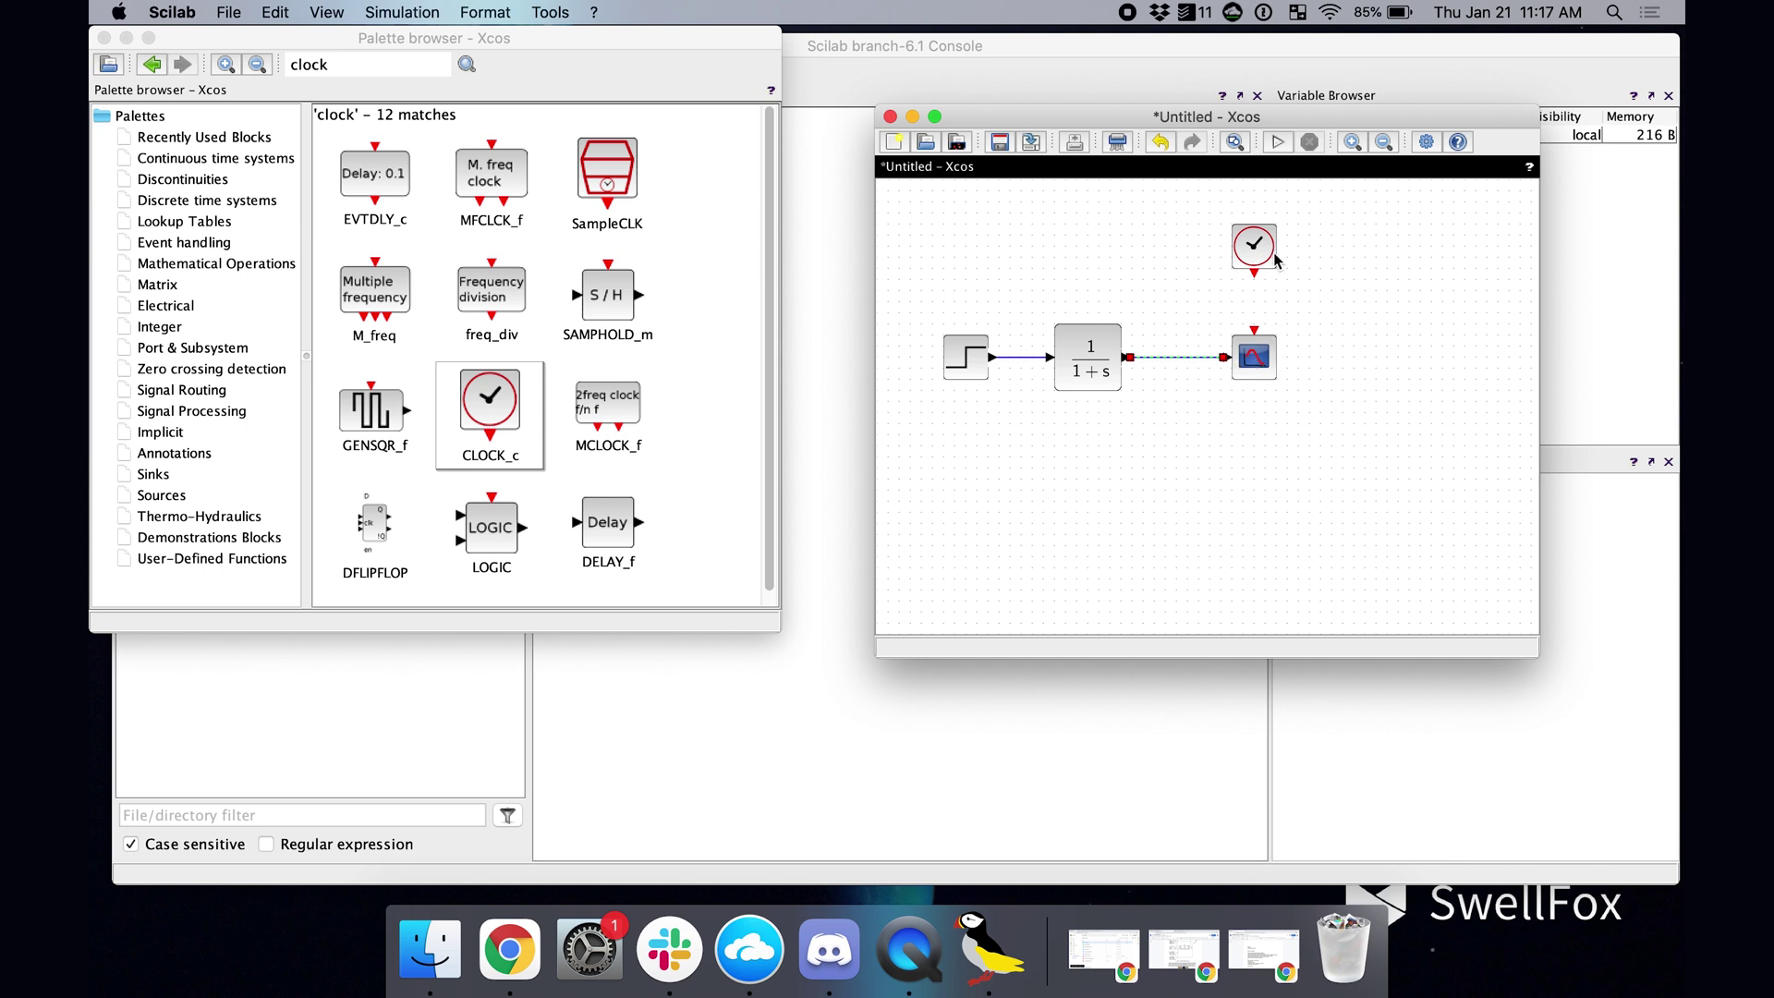
pyautogui.moveTo(1253, 282); pyautogui.dragTo(1256, 340)
pyautogui.click(1250, 431)
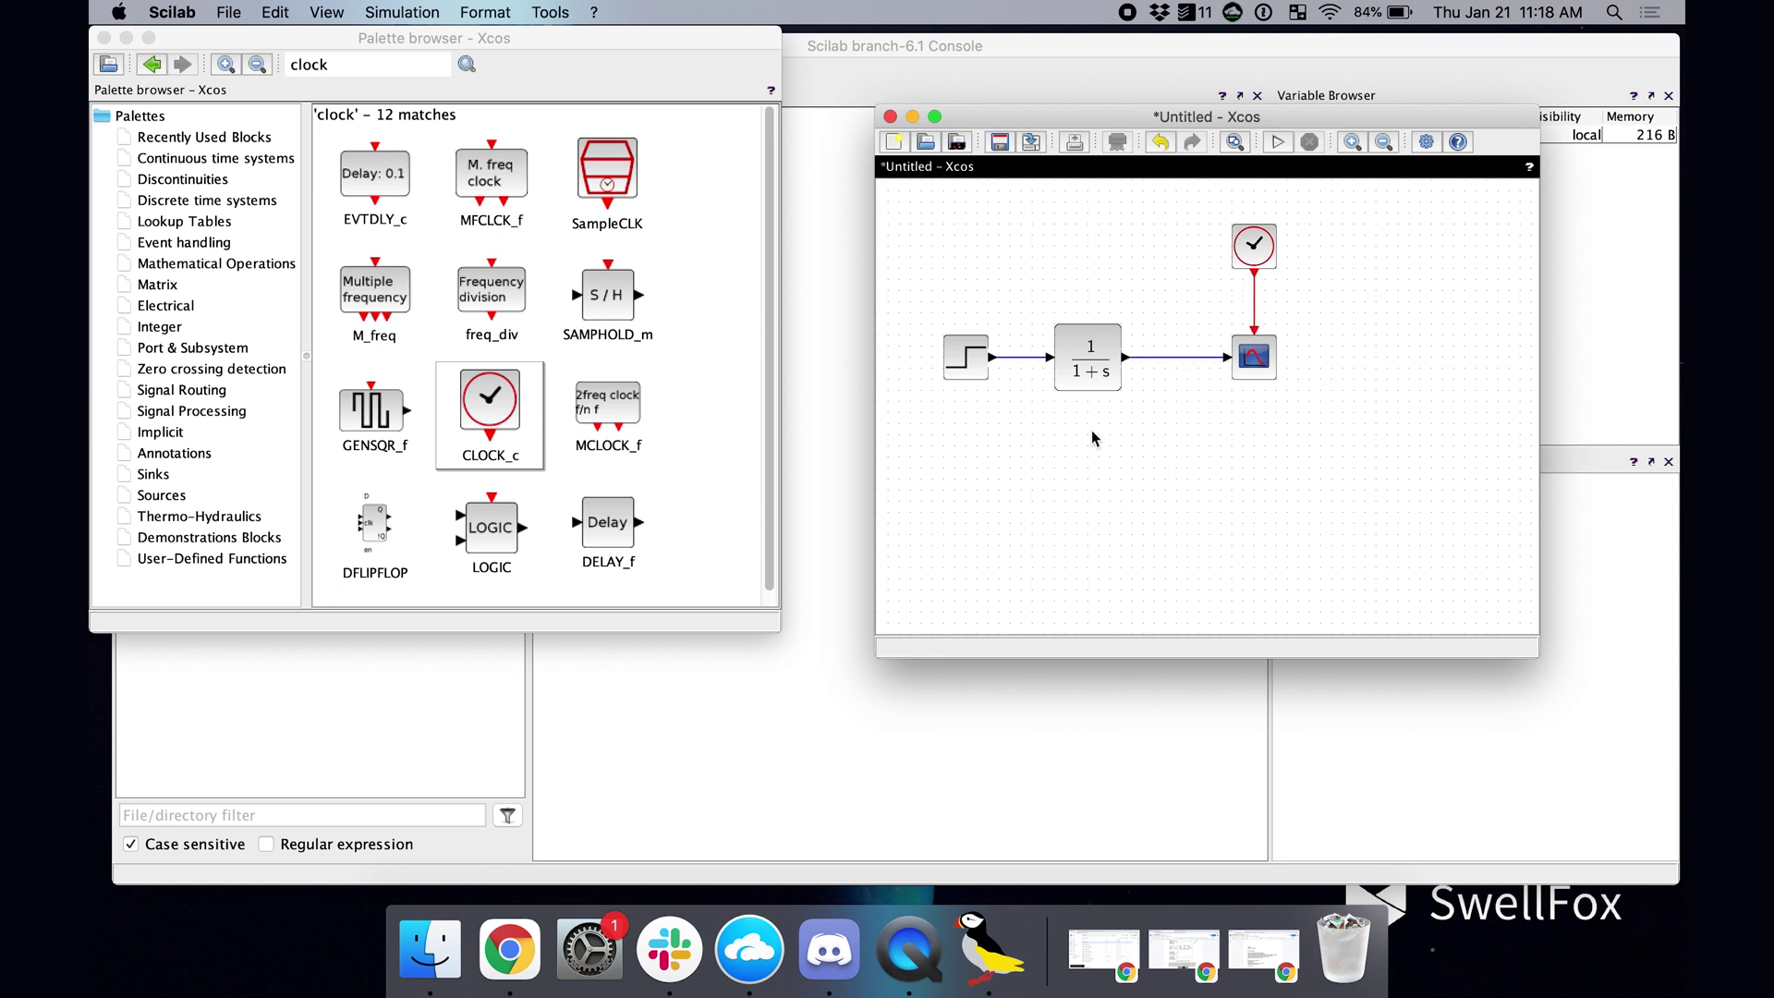
# Confirm the 1/(1+s) block's numerator 1 and denominator 1+s, then start the simulation.
pyautogui.doubleClick(1091, 343)
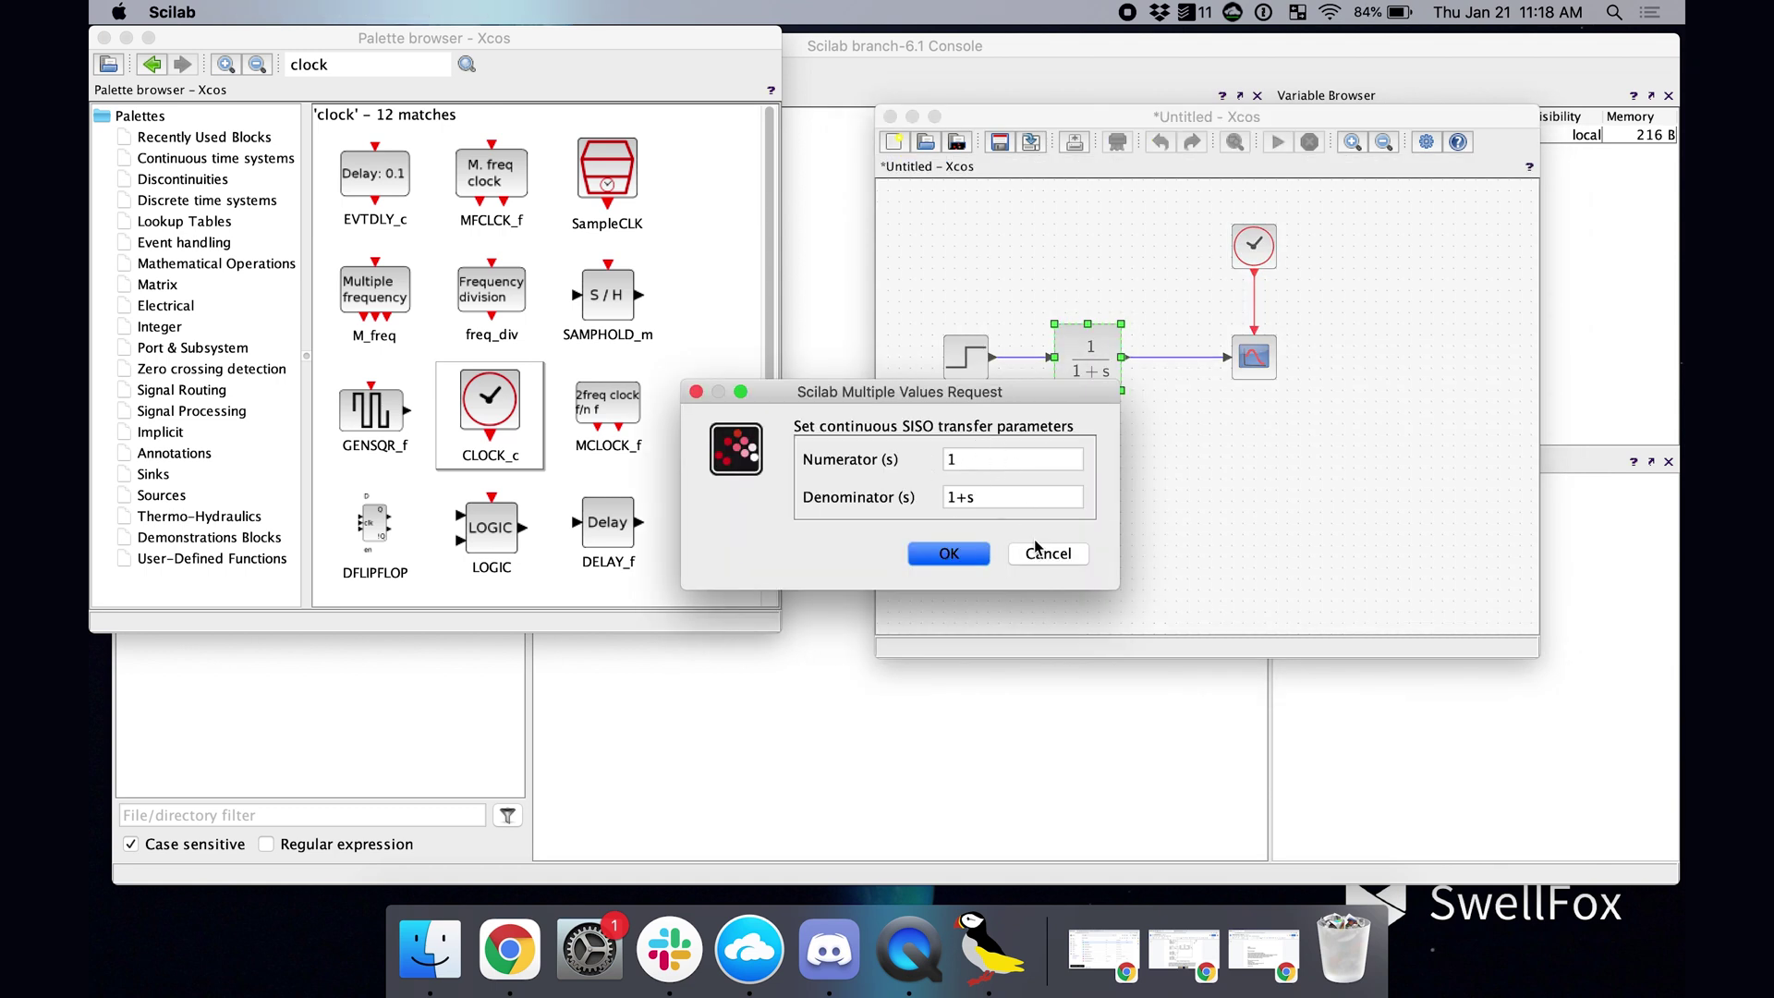
pyautogui.click(972, 552)
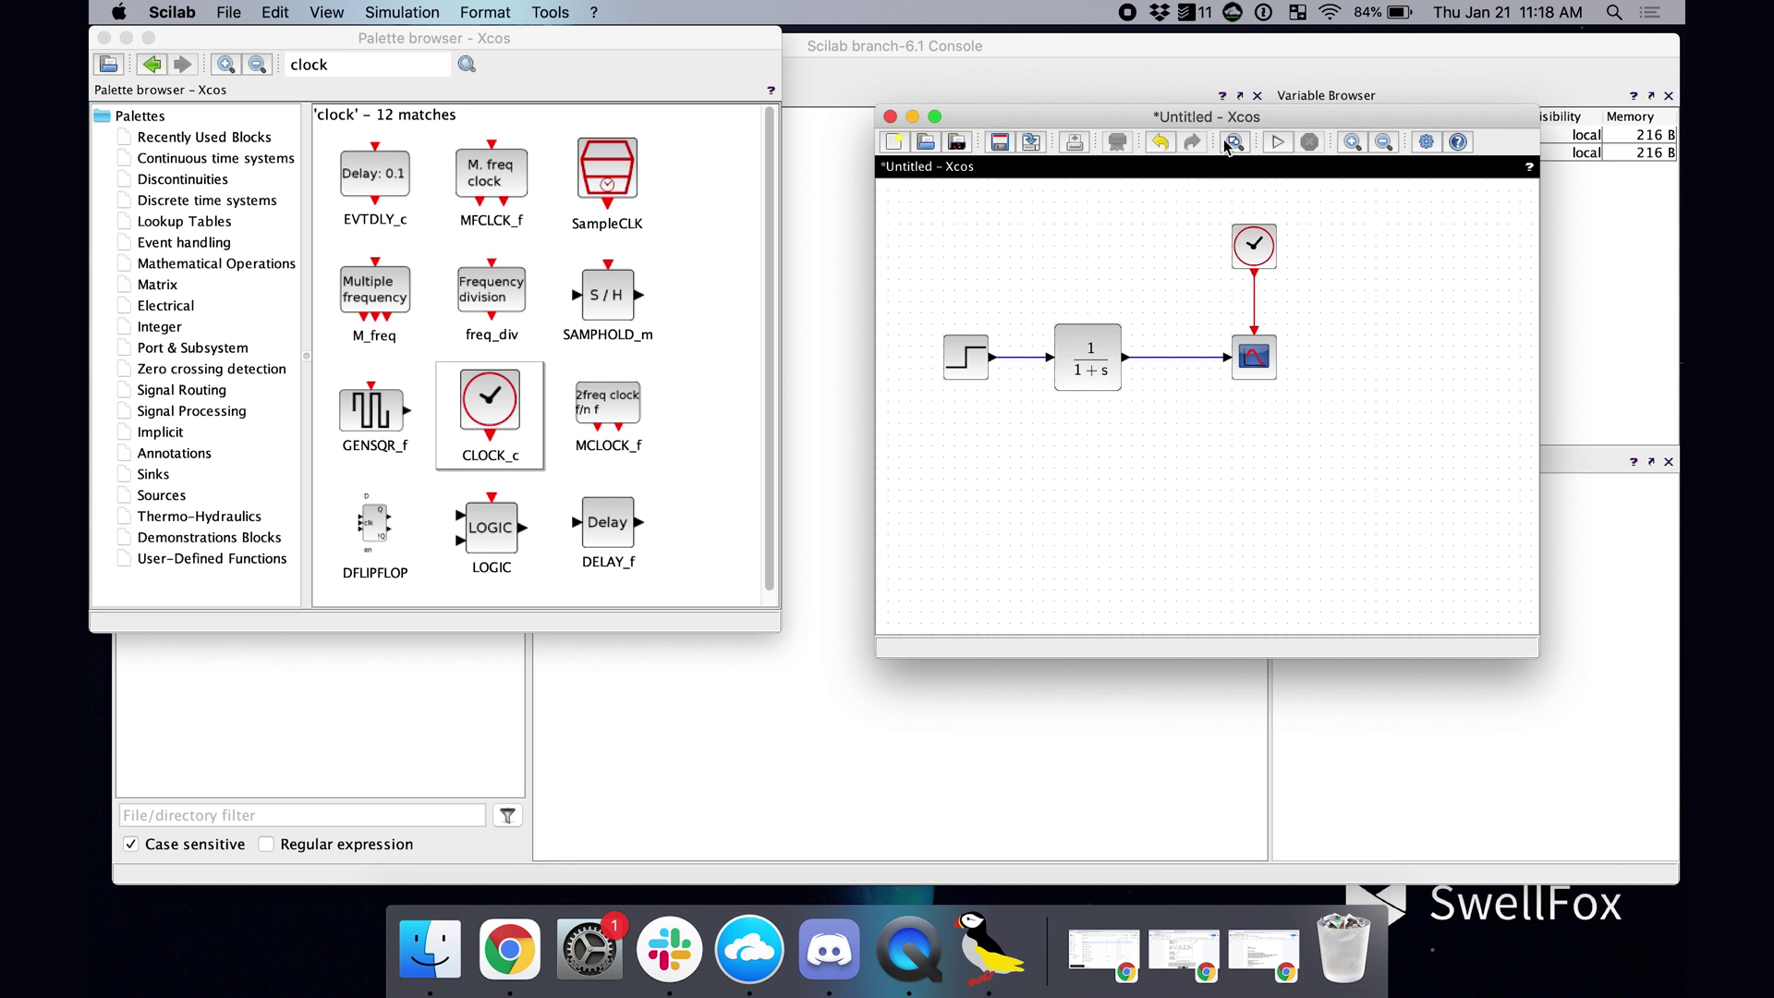
pyautogui.click(1275, 146)
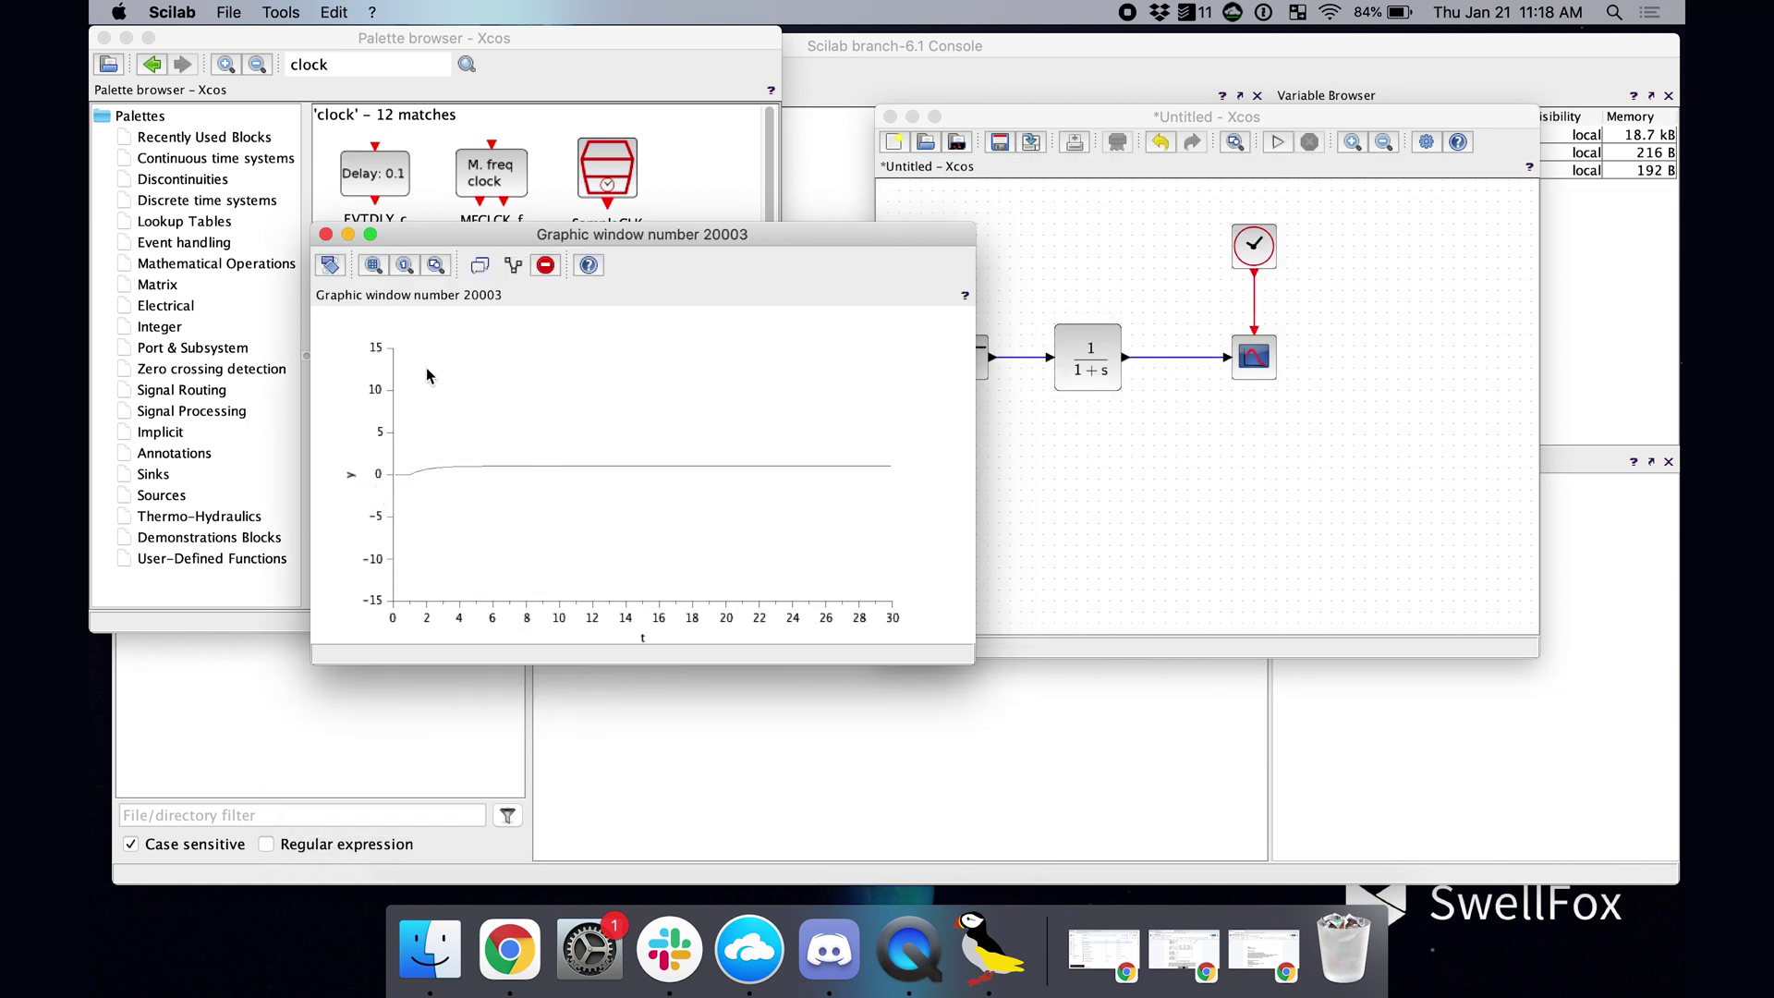
# Fit the graphic window's axes to the step response curve rising to about 1.
pyautogui.click(436, 266)
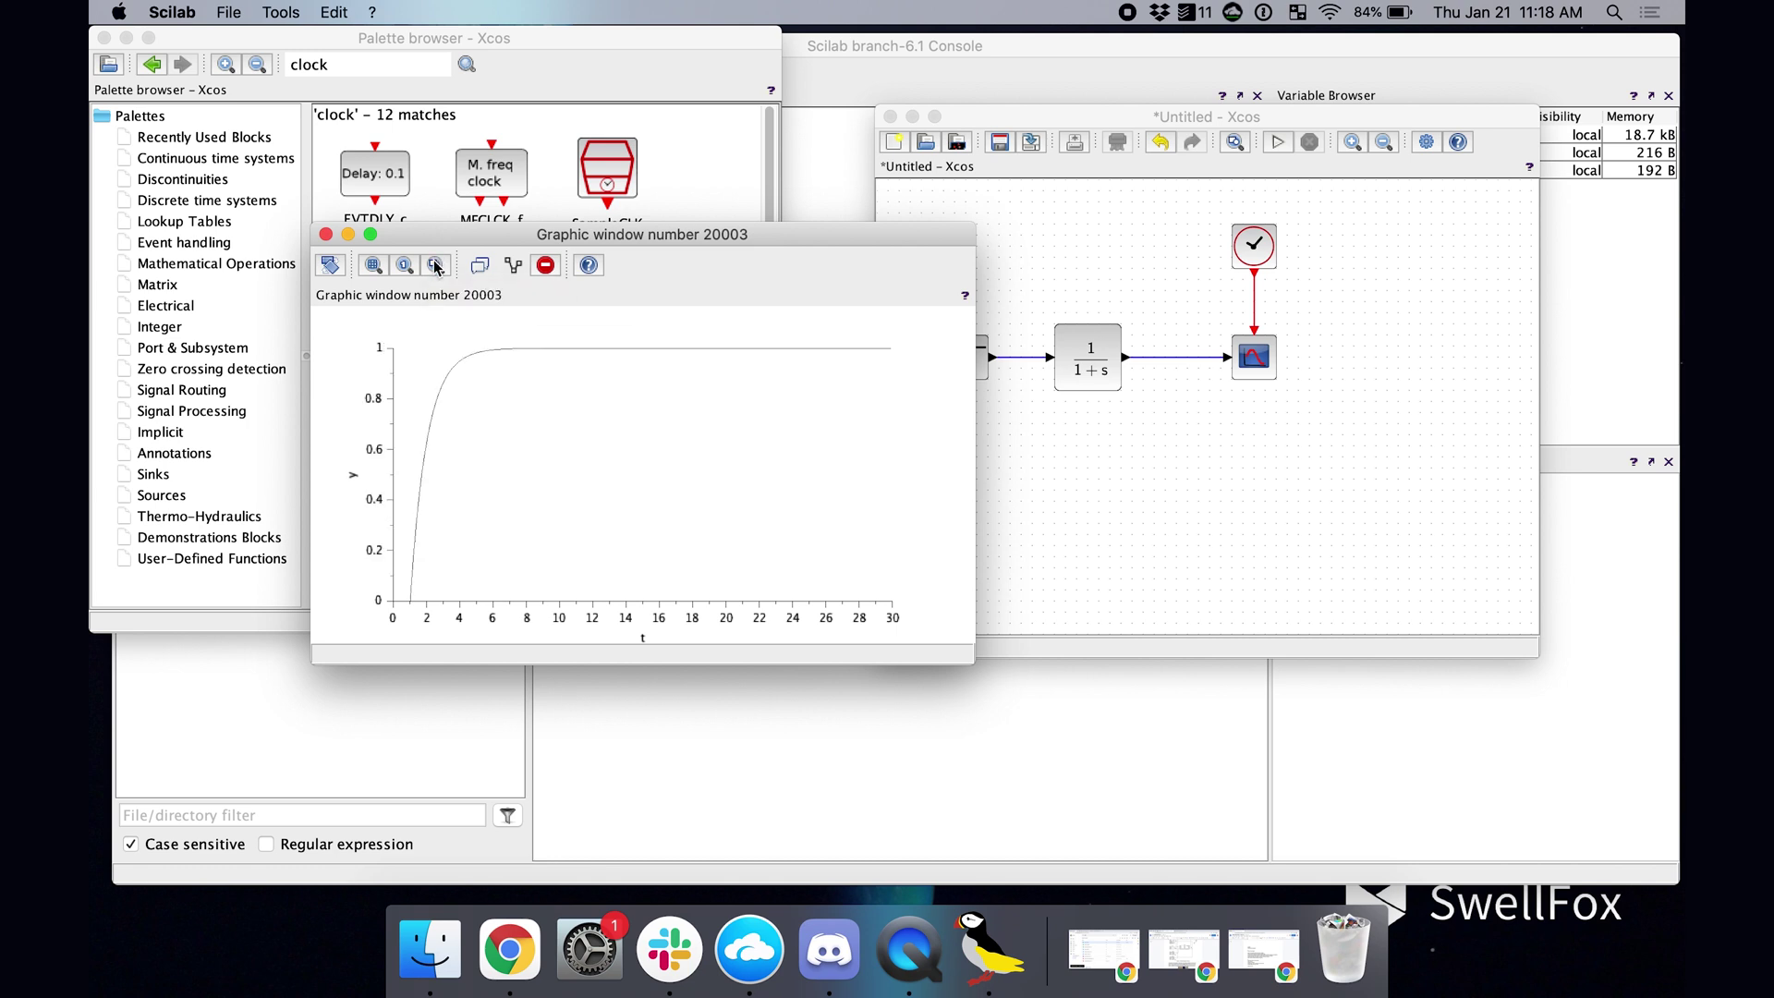